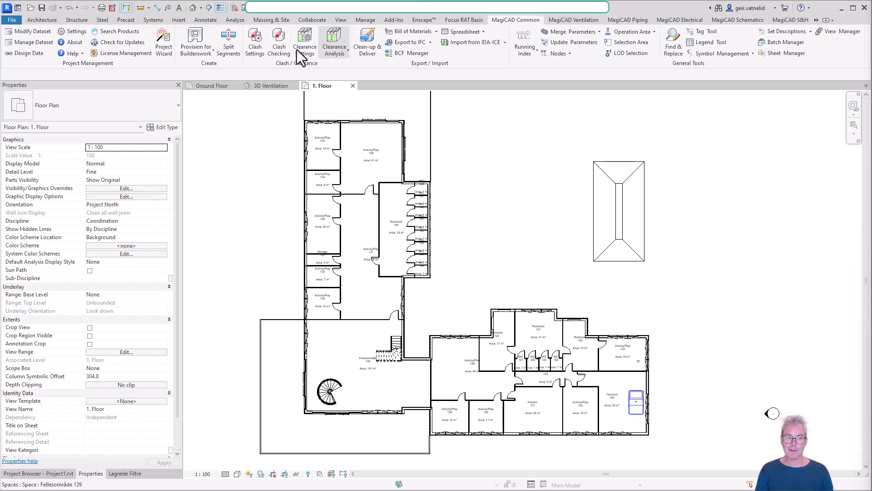
# Check the connected dataset's source, and open the dataset for modification at the ventilation duct series.
pyautogui.click(29, 45)
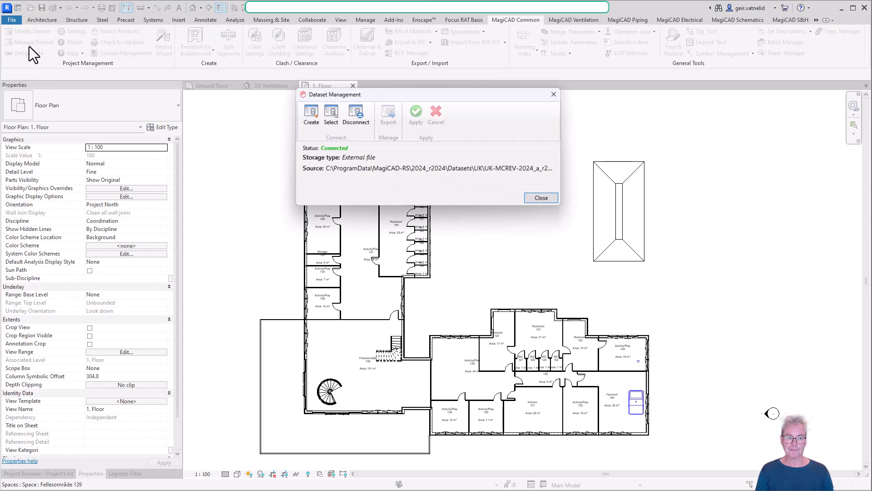
pyautogui.click(541, 199)
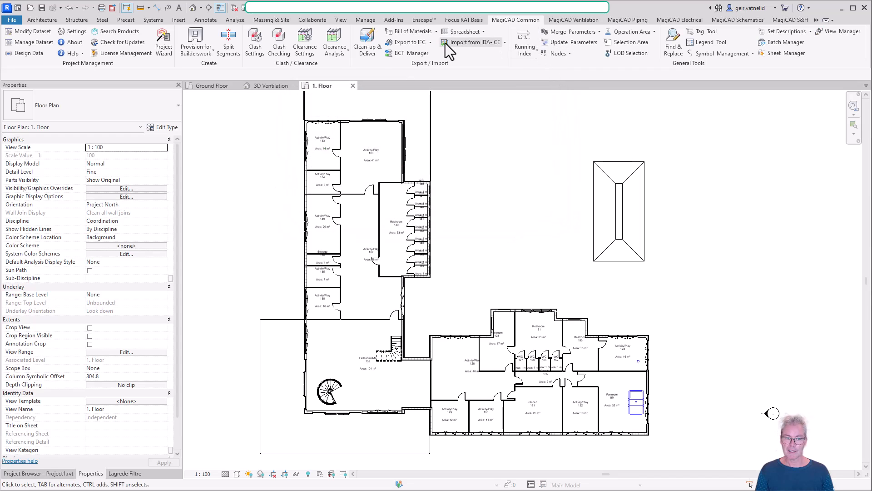
pyautogui.click(31, 30)
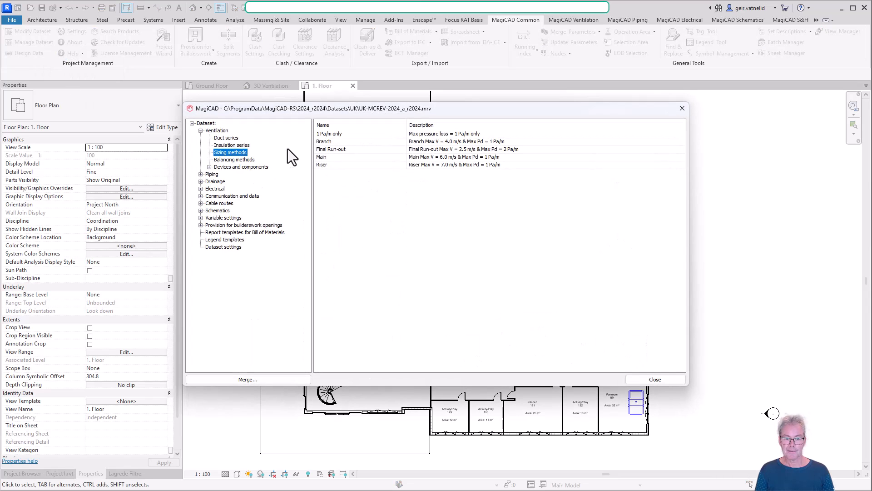
pyautogui.click(222, 139)
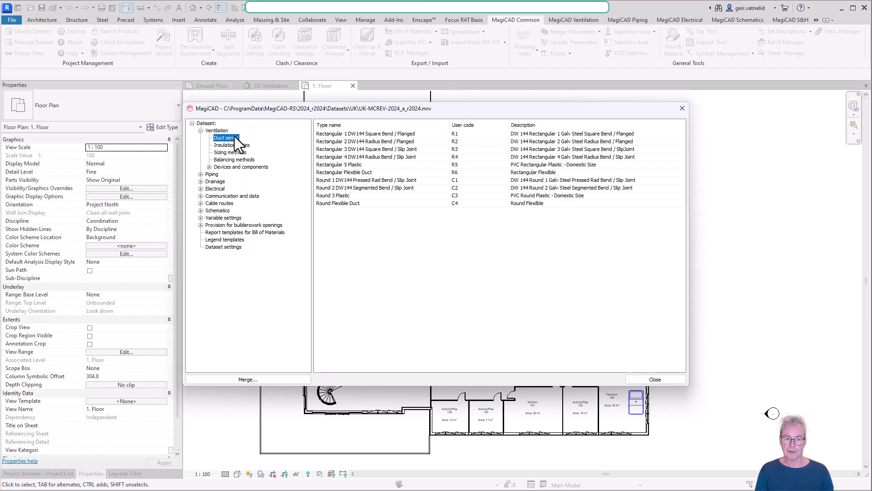
pyautogui.click(200, 131)
pyautogui.click(200, 131)
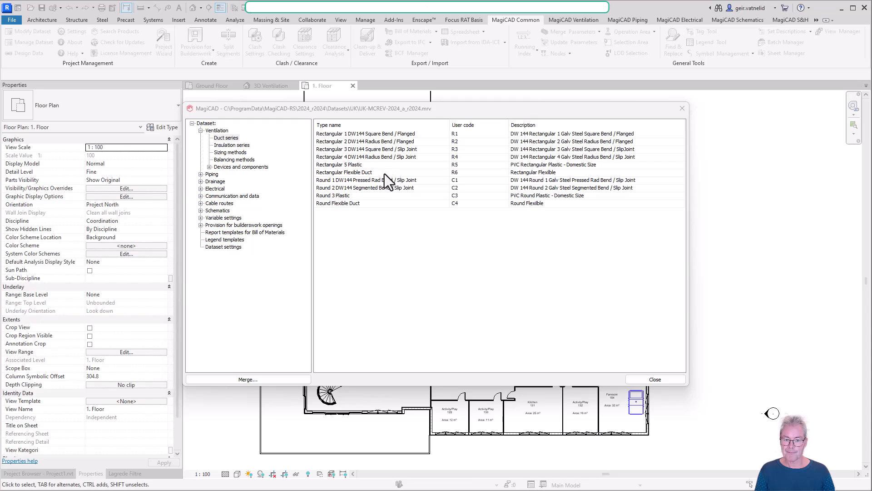
# Examine the sizes, roughness and product list of the Round 1 DW144 Pressed Rad Bend / Slip Joint duct series.
pyautogui.click(368, 182)
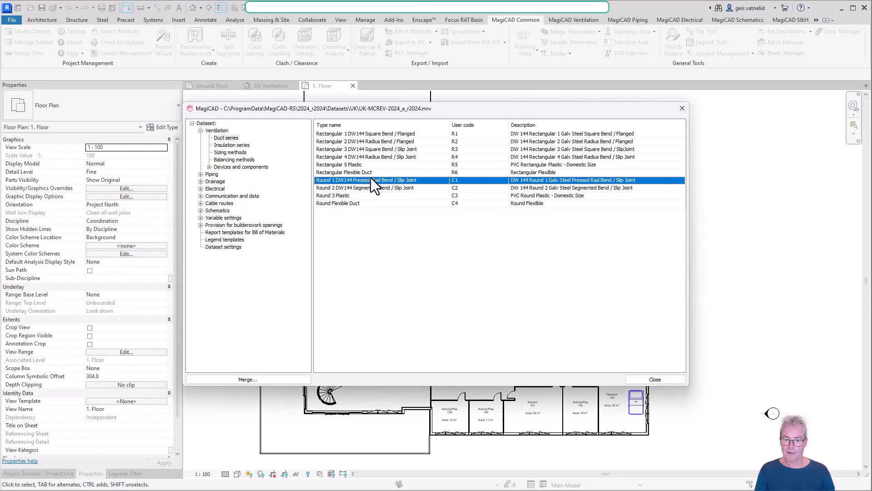
pyautogui.rightClick(397, 181)
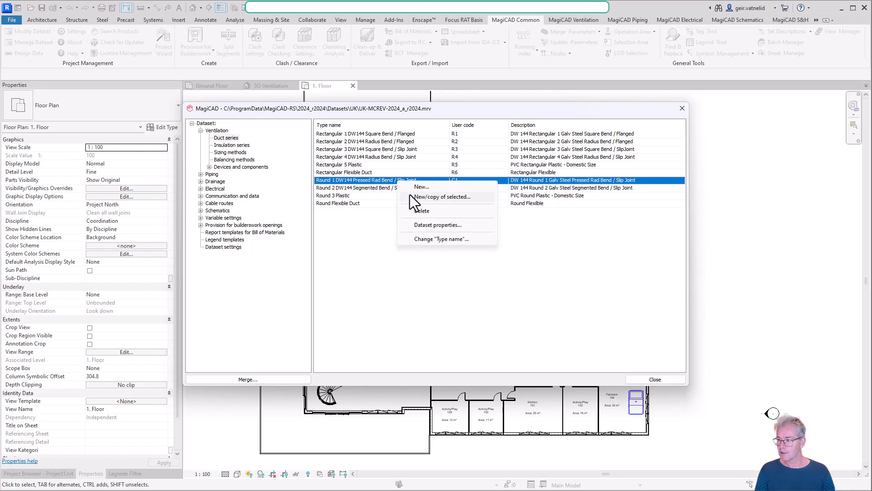
pyautogui.click(443, 228)
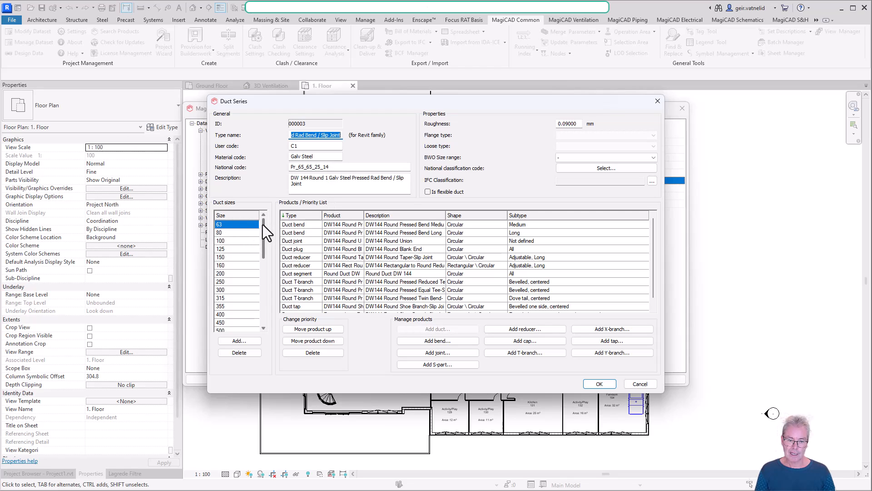
pyautogui.moveTo(262, 224); pyautogui.dragTo(266, 289)
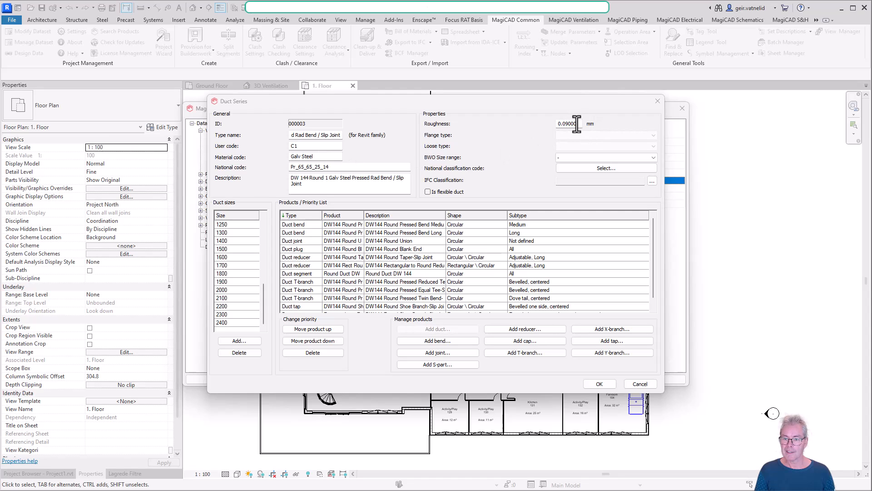
pyautogui.moveTo(579, 123); pyautogui.dragTo(560, 124)
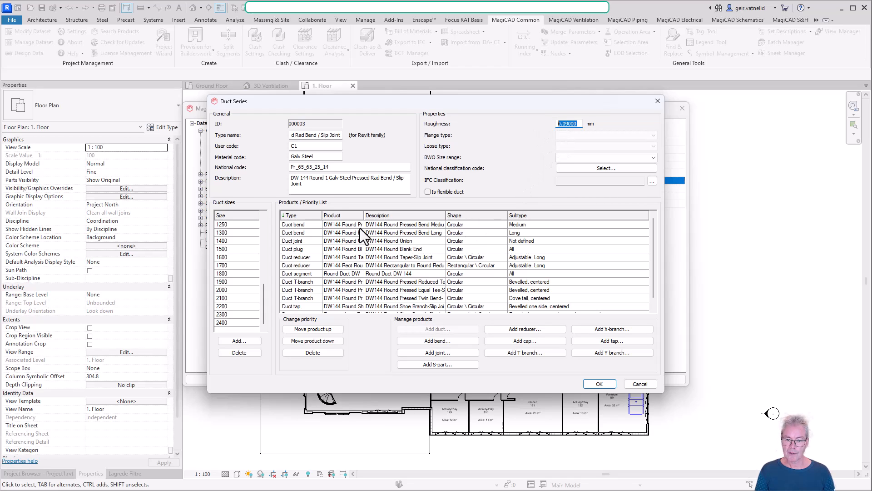
pyautogui.scroll(-1, 406, 242)
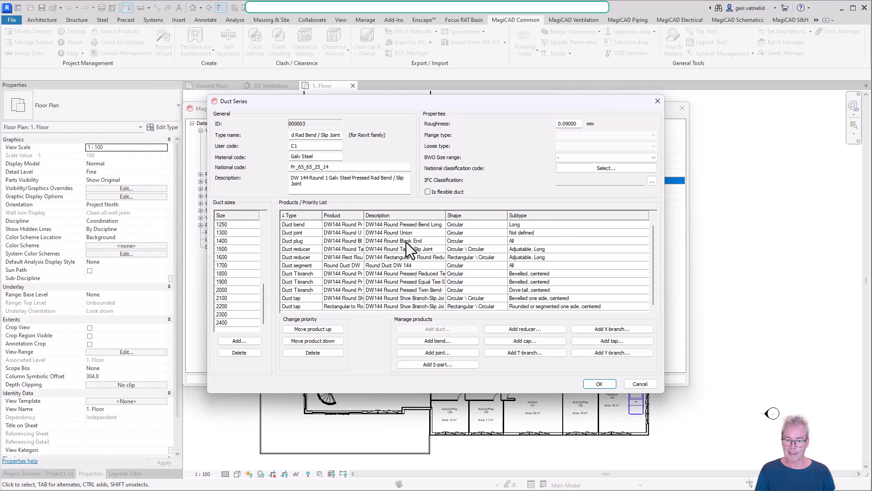
pyautogui.scroll(1, 407, 241)
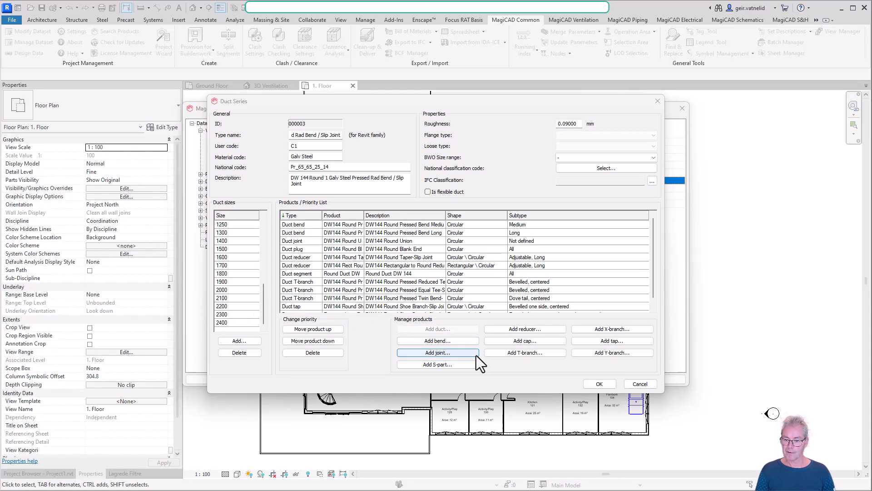
pyautogui.click(646, 384)
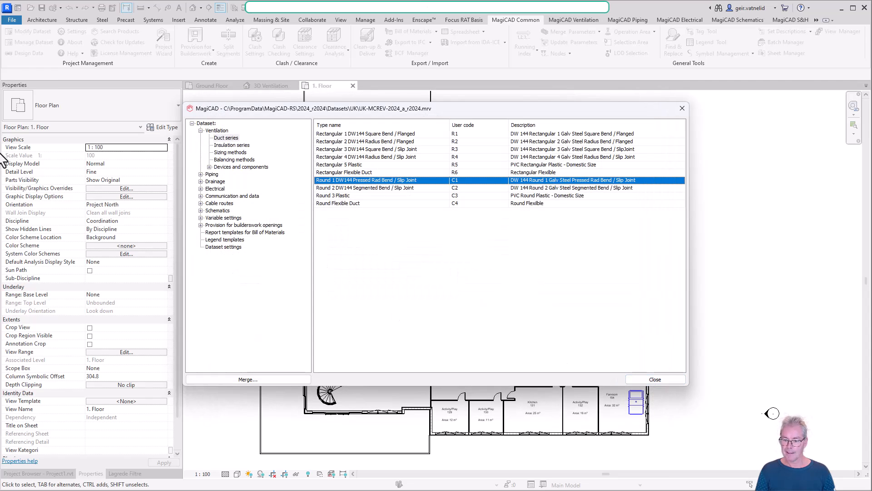
# View the blank form for a new duct series and leave it without creating one.
pyautogui.rightClick(353, 220)
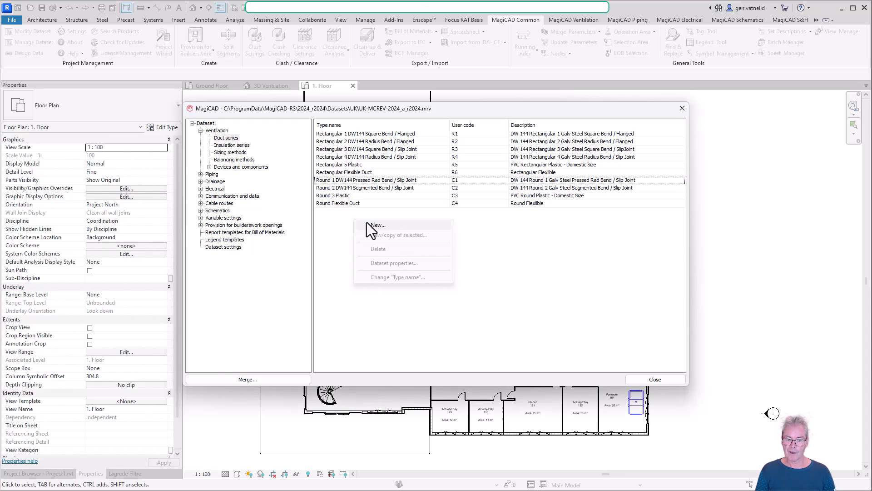
pyautogui.click(392, 225)
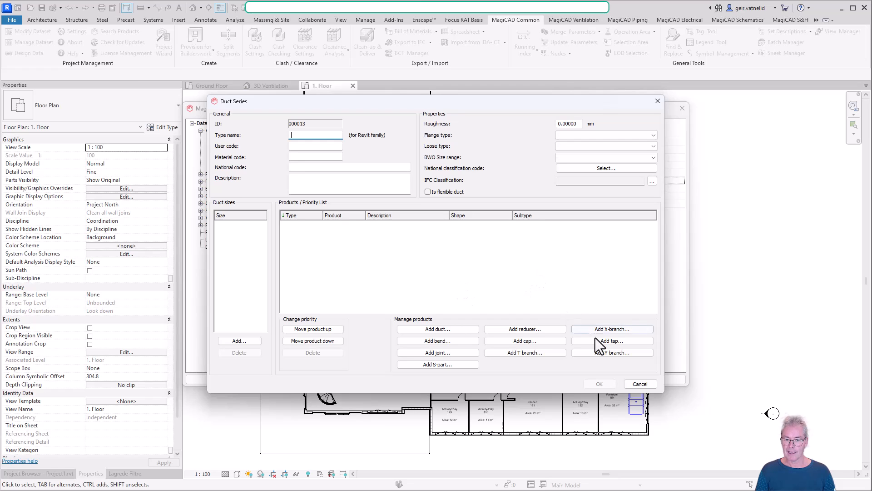
pyautogui.click(641, 384)
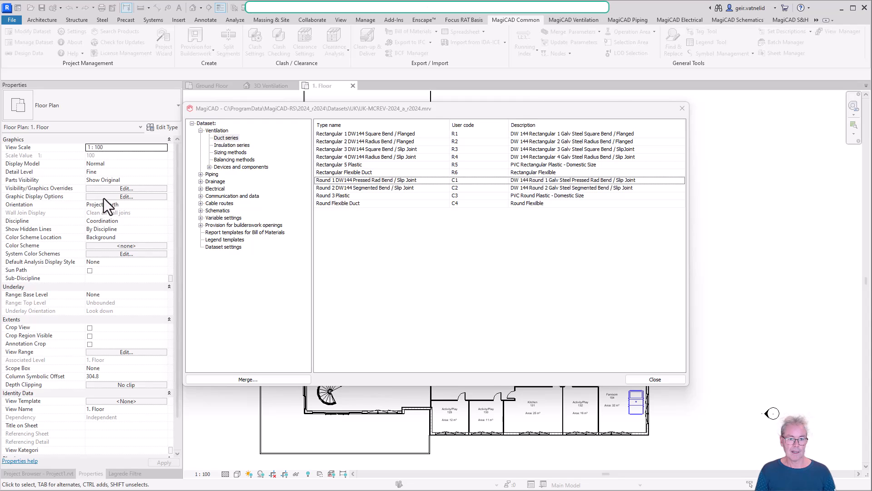
# Examine the properties of insulation series VI-03 and the blank form for a new insulation series.
pyautogui.click(233, 145)
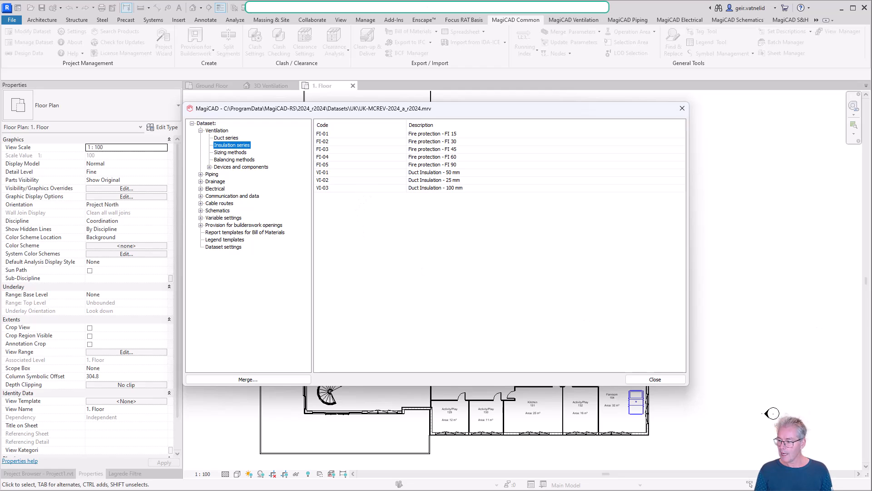
pyautogui.doubleClick(336, 189)
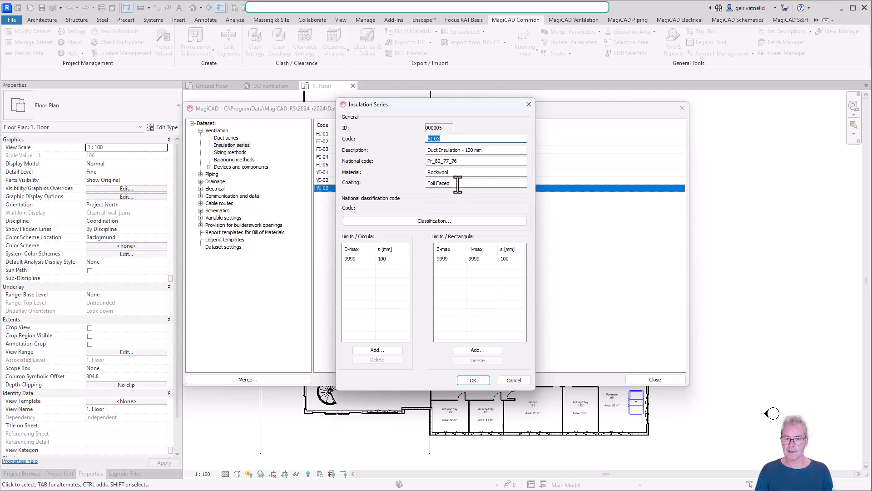
pyautogui.click(514, 379)
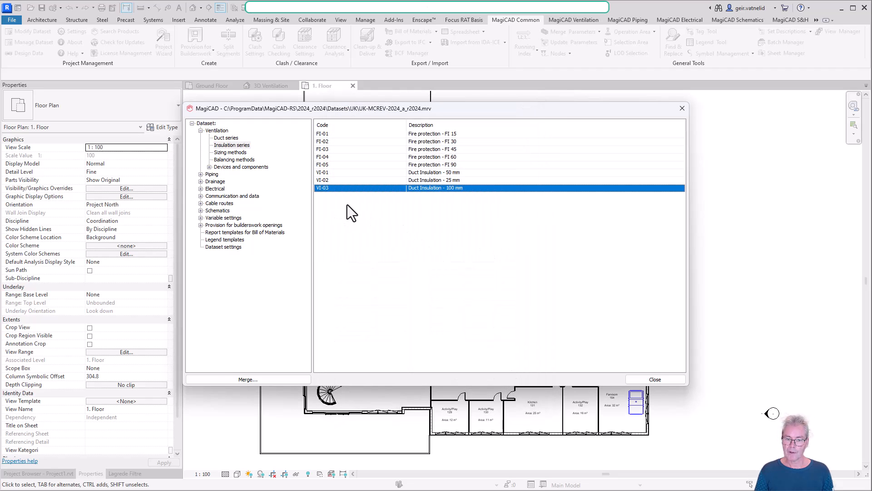
pyautogui.rightClick(348, 205)
pyautogui.click(394, 210)
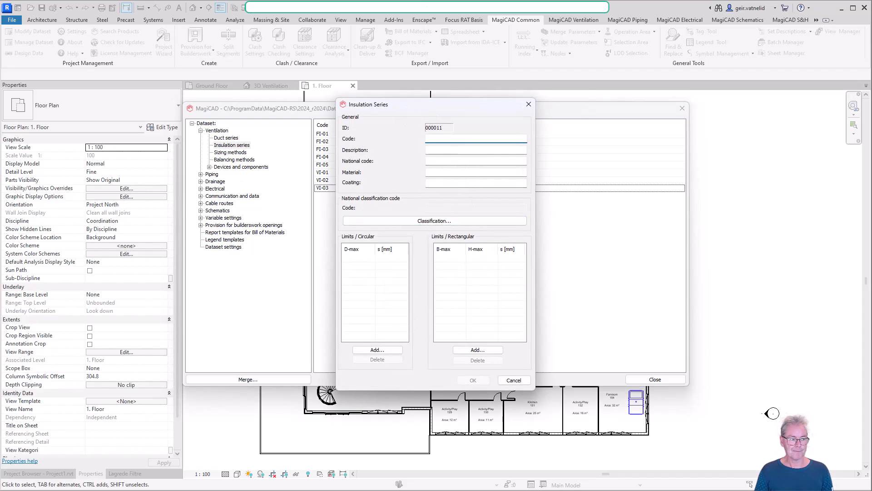
pyautogui.click(525, 381)
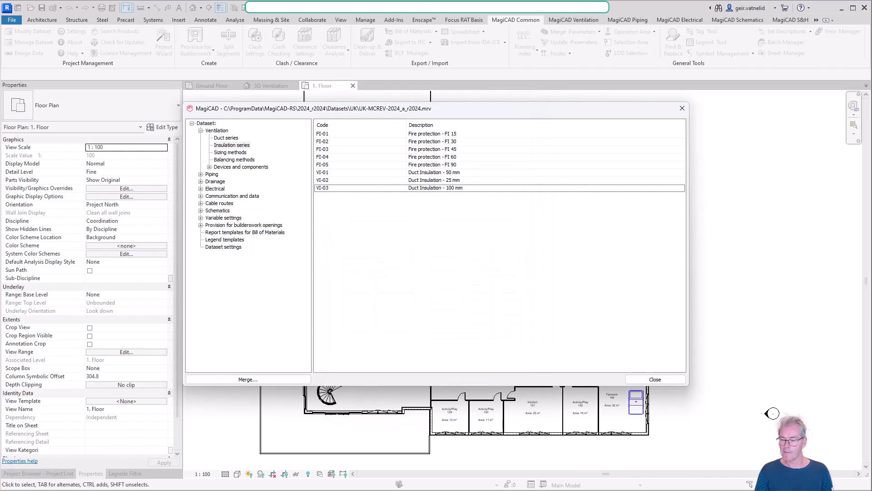
# Review the ventilation sizing and balancing methods, and inspect the settings of the 1 Pa/m only sizing method.
pyautogui.click(241, 153)
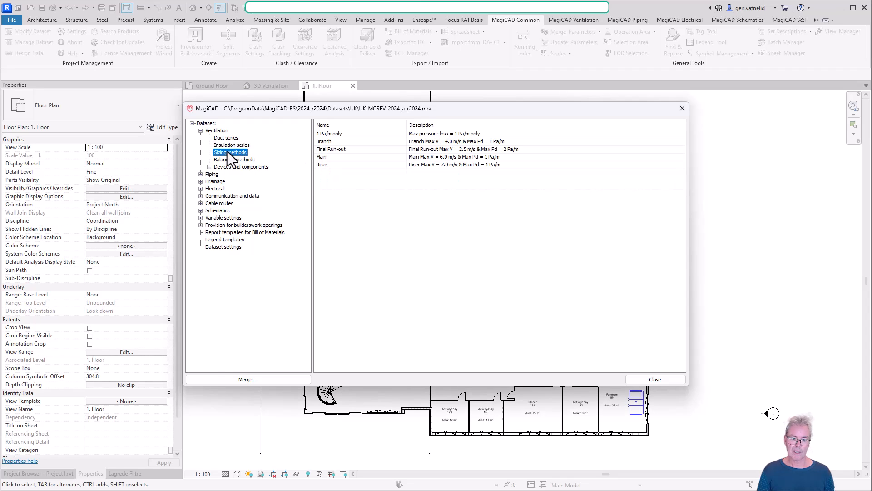
pyautogui.click(234, 160)
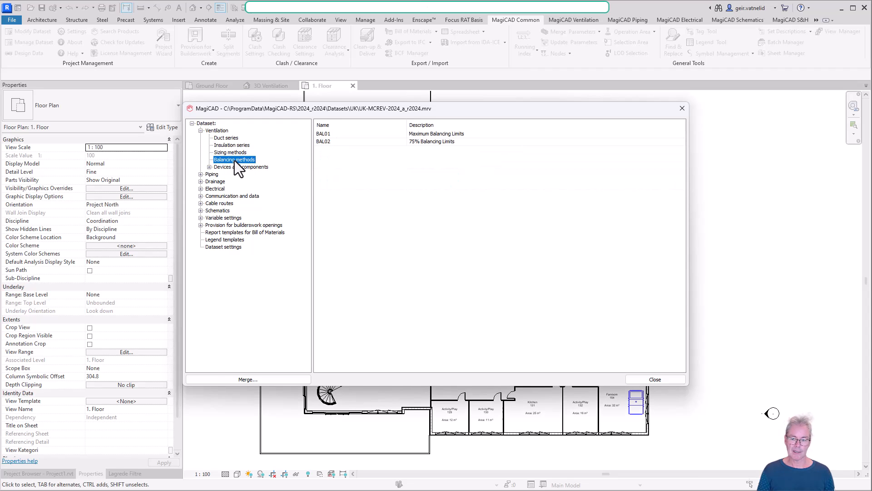
pyautogui.click(233, 152)
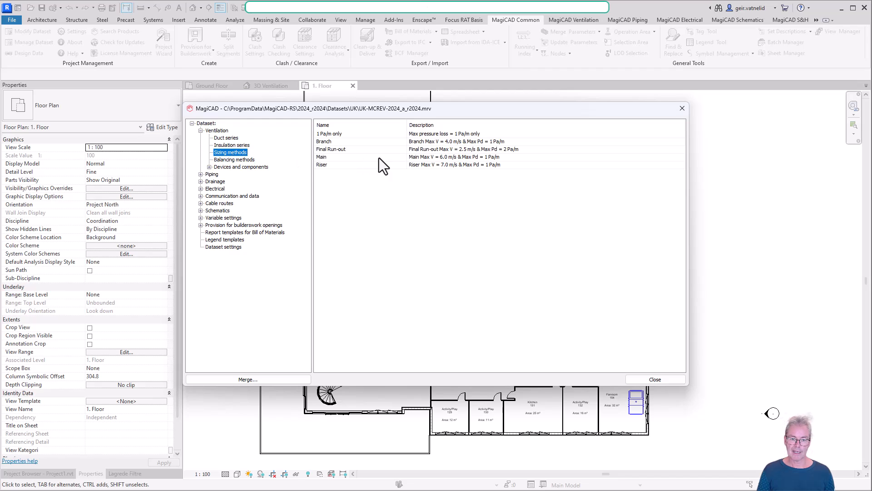
pyautogui.doubleClick(412, 133)
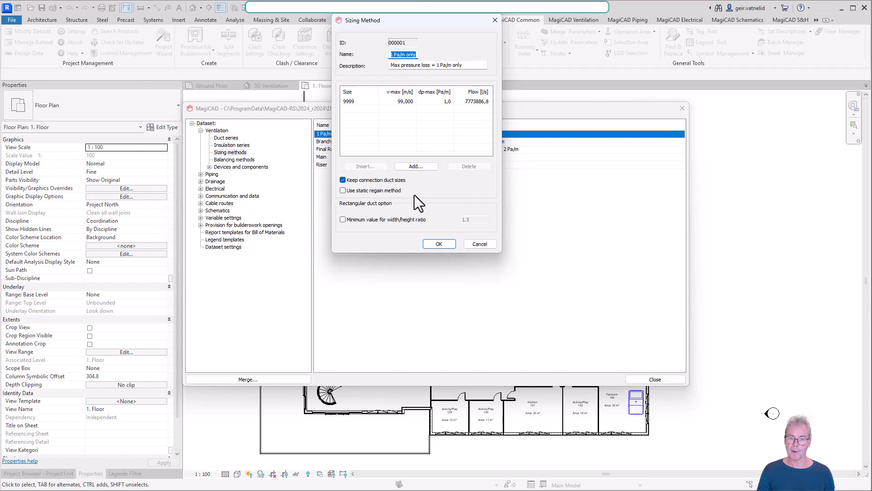
pyautogui.click(482, 245)
# View the blank form for a new sizing method and leave it without creating one.
pyautogui.rightClick(344, 179)
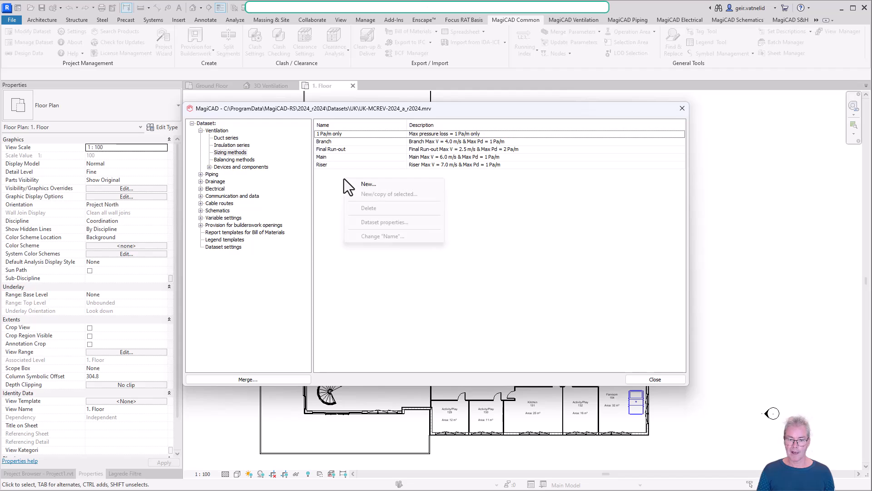
pyautogui.click(402, 187)
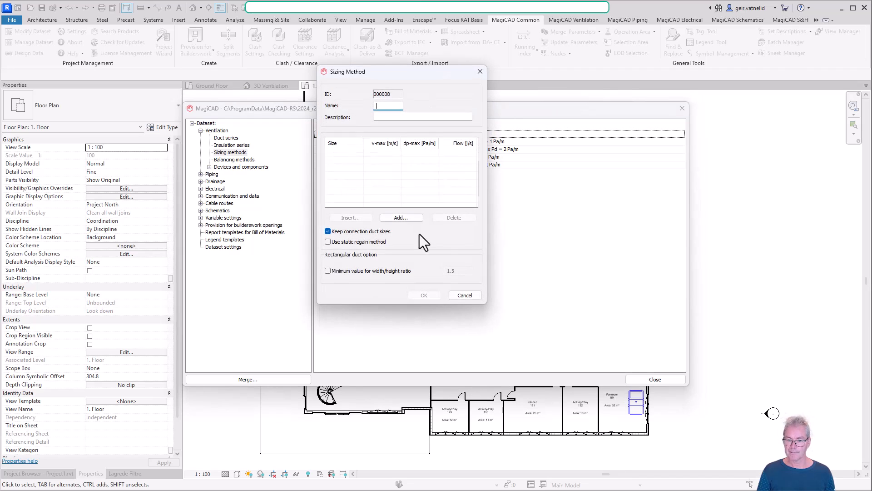
pyautogui.click(465, 295)
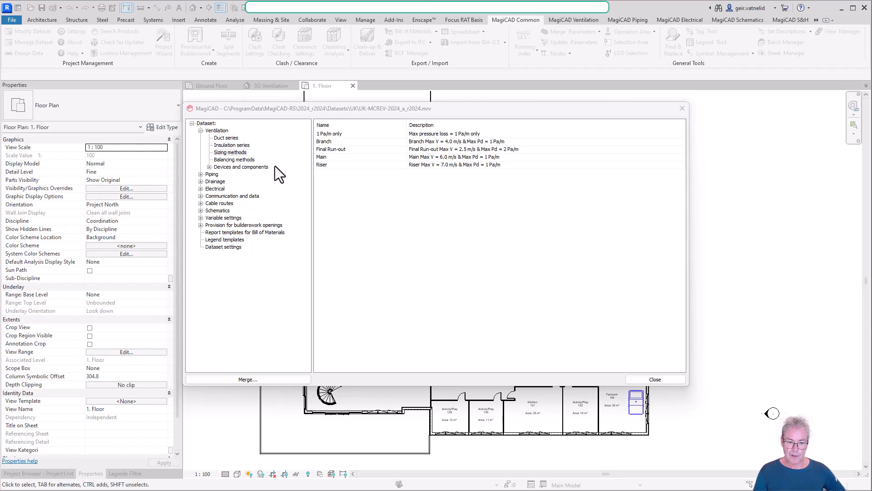
# Display the dataset's running index formats under the variable settings.
pyautogui.click(202, 218)
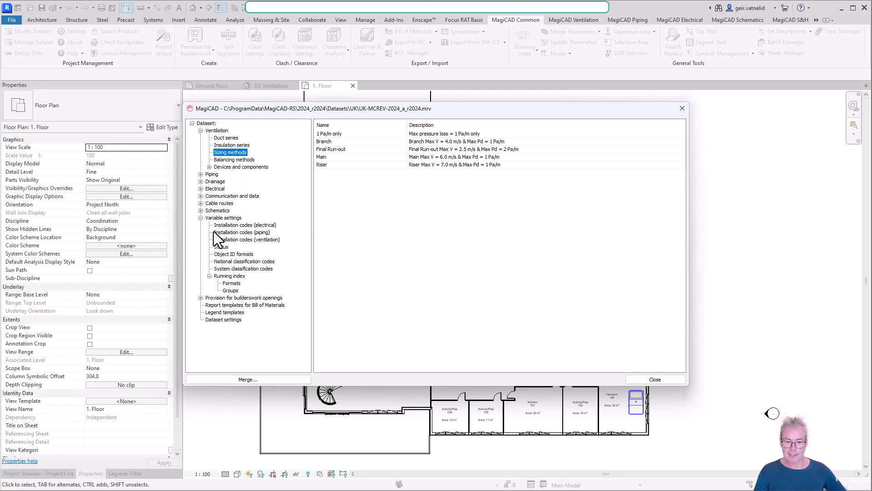
pyautogui.click(229, 277)
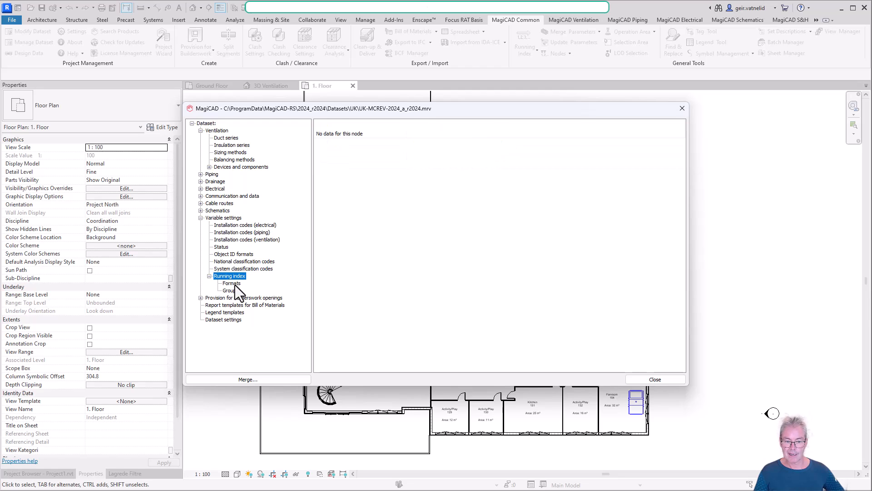
pyautogui.click(231, 284)
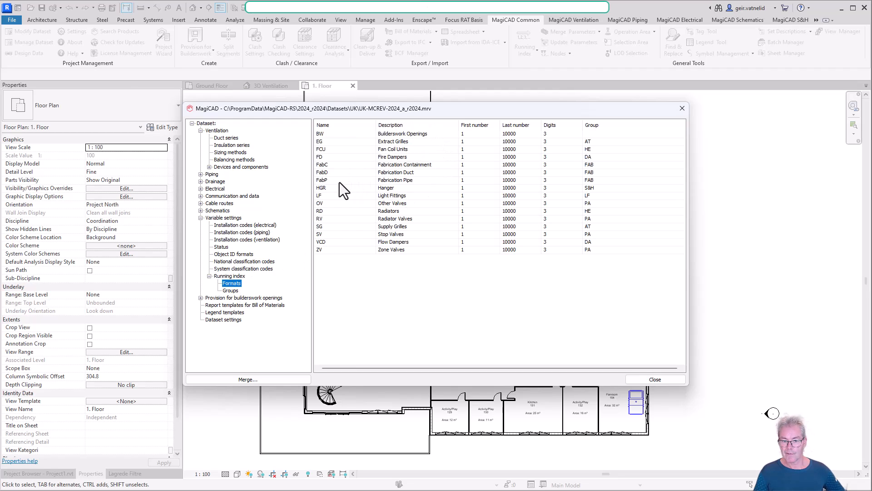
# Inspect the FabD running index format's value range, number of digits and validity, and leave it without changes.
pyautogui.doubleClick(407, 173)
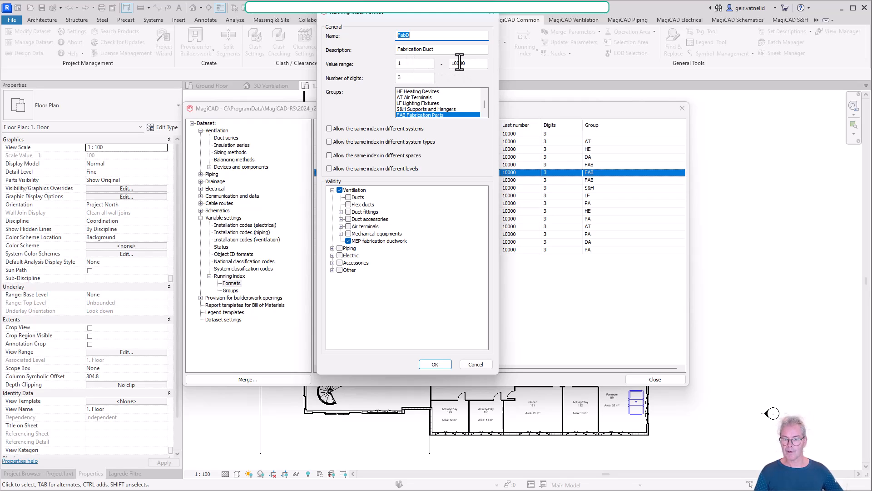
pyautogui.rightClick(411, 64)
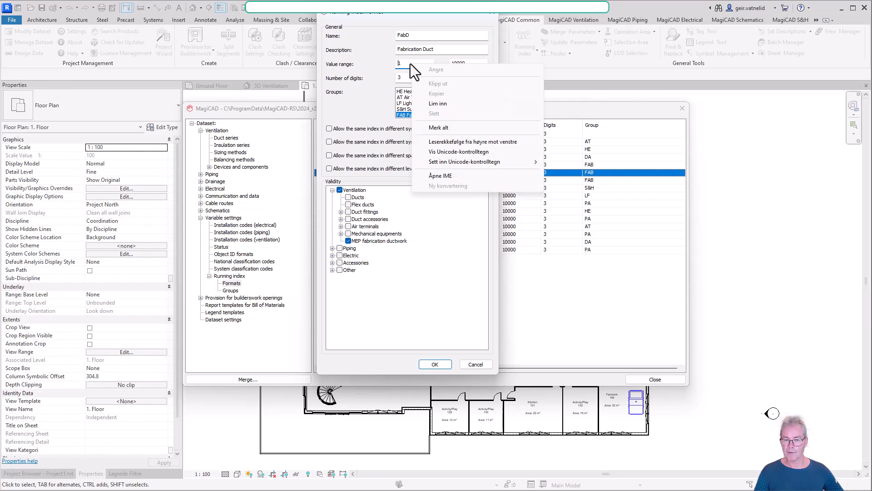
pyautogui.click(405, 61)
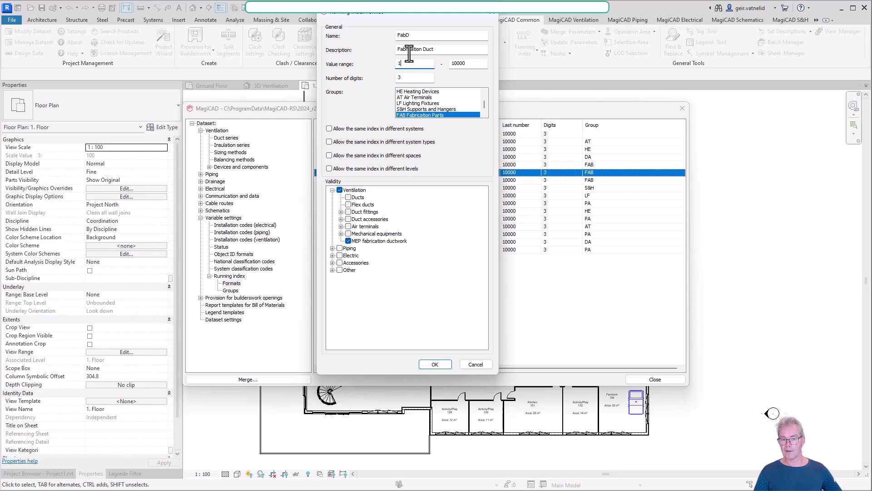
pyautogui.click(403, 78)
pyautogui.doubleClick(403, 77)
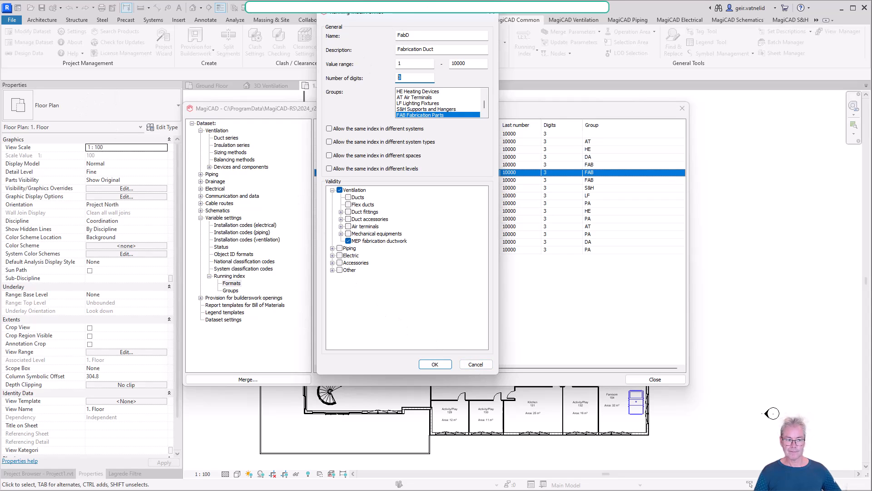
pyautogui.click(475, 365)
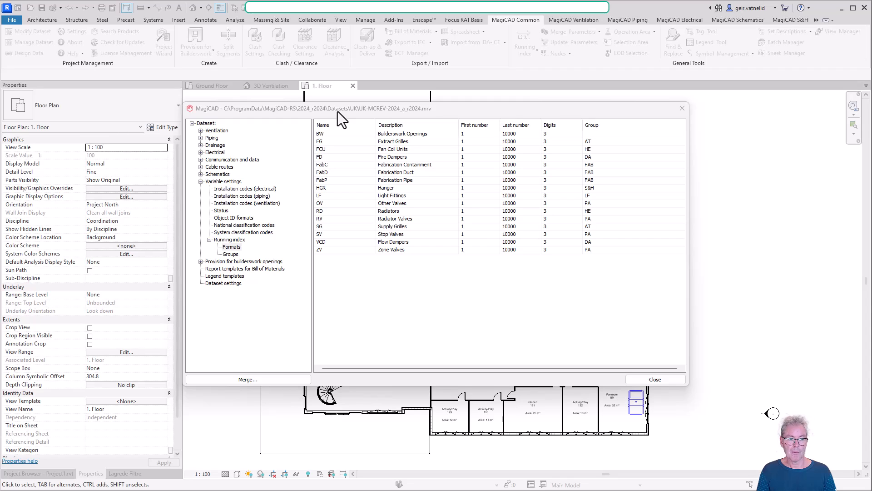
# Open the Ventilation (All) report template for bills of materials and widen its Property column to read the full names.
pyautogui.click(229, 239)
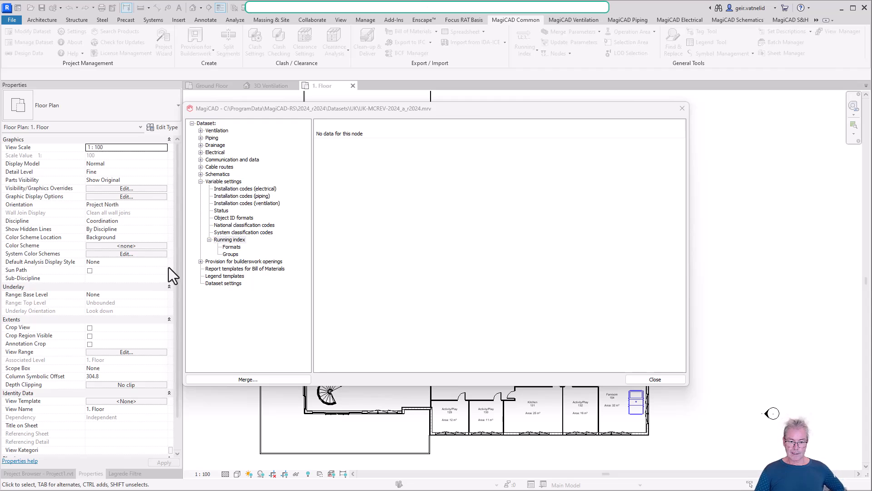
pyautogui.click(241, 269)
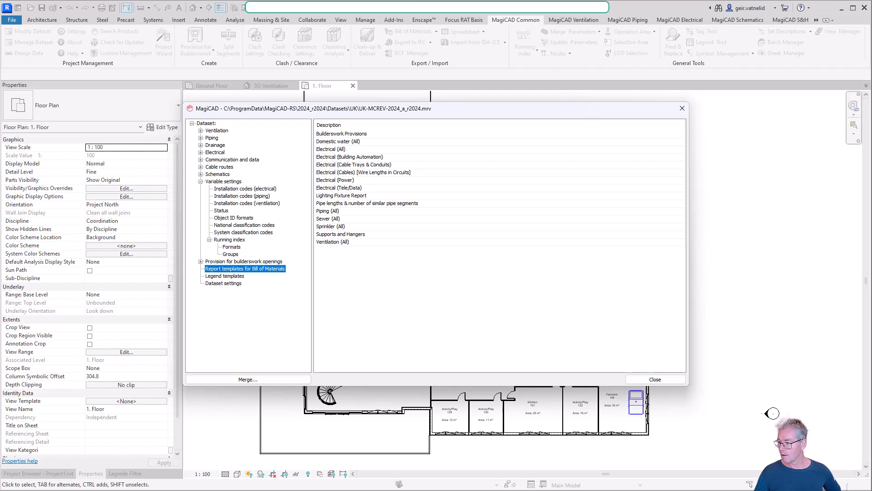
pyautogui.click(347, 242)
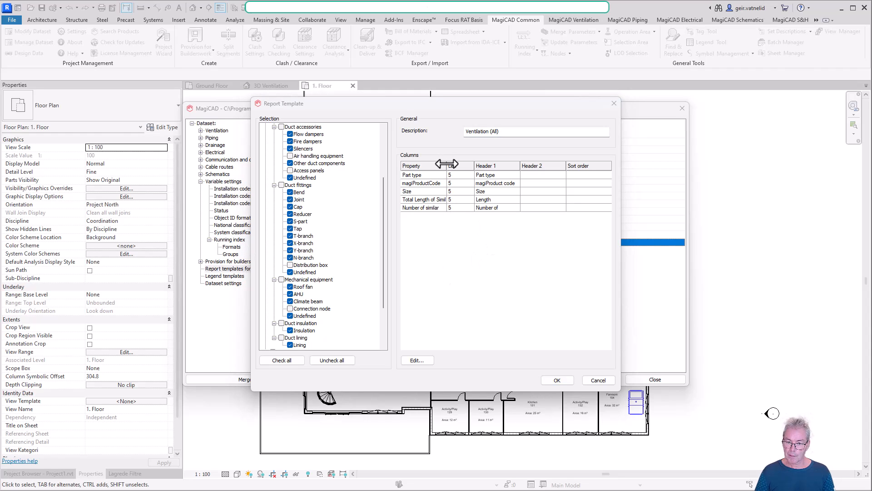
pyautogui.moveTo(447, 165); pyautogui.dragTo(467, 162)
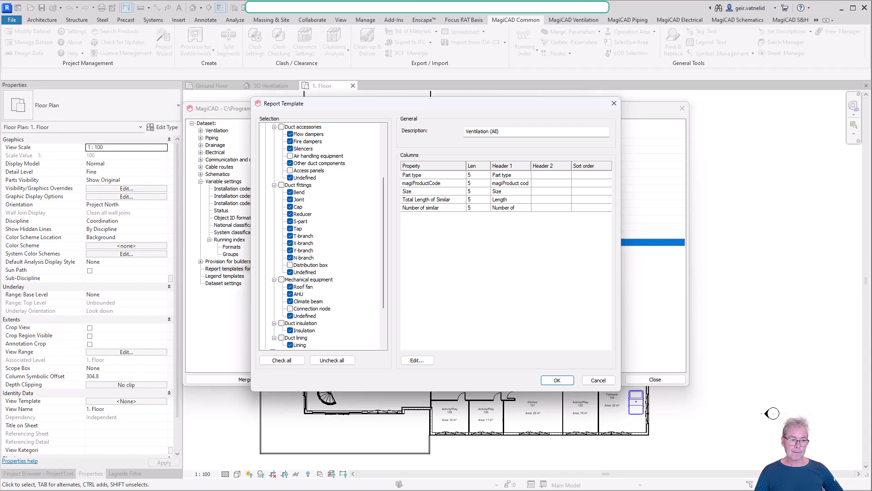
# Open the template's report columns for editing and examine the available properties, with the Identity Data group collapsed.
pyautogui.click(462, 207)
pyautogui.click(417, 360)
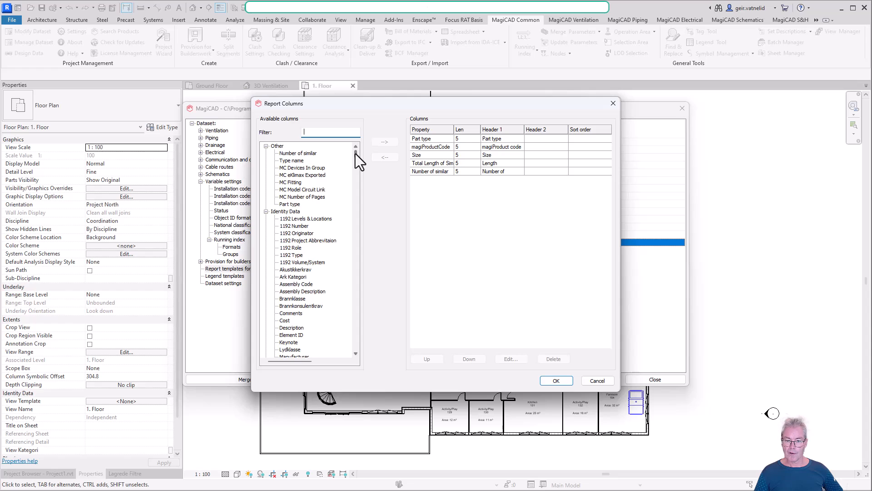
pyautogui.moveTo(356, 154)
pyautogui.mouseDown()
pyautogui.moveTo(350, 168)
pyautogui.moveTo(351, 149)
pyautogui.mouseUp()
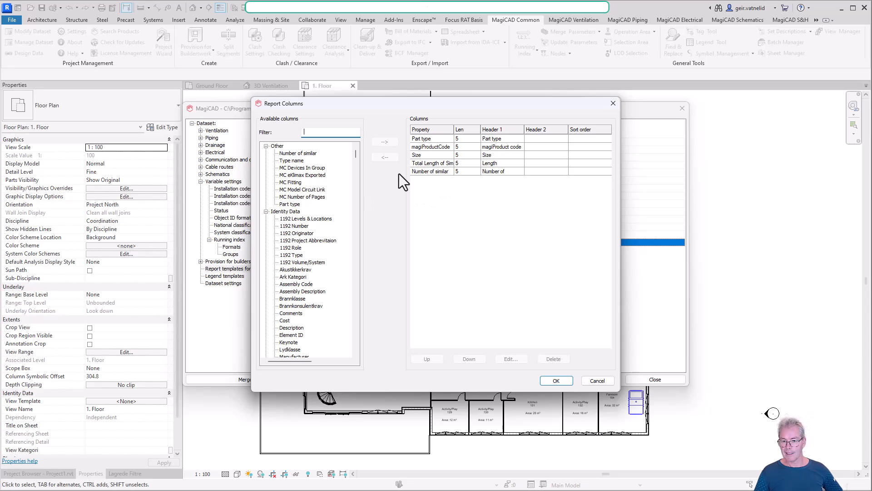
pyautogui.click(266, 212)
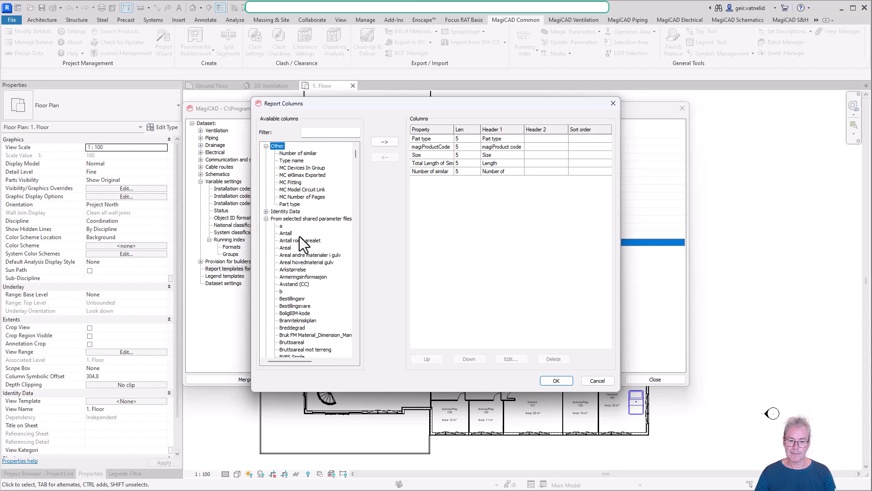
pyautogui.scroll(-15, 299, 237)
pyautogui.scroll(-15, 300, 246)
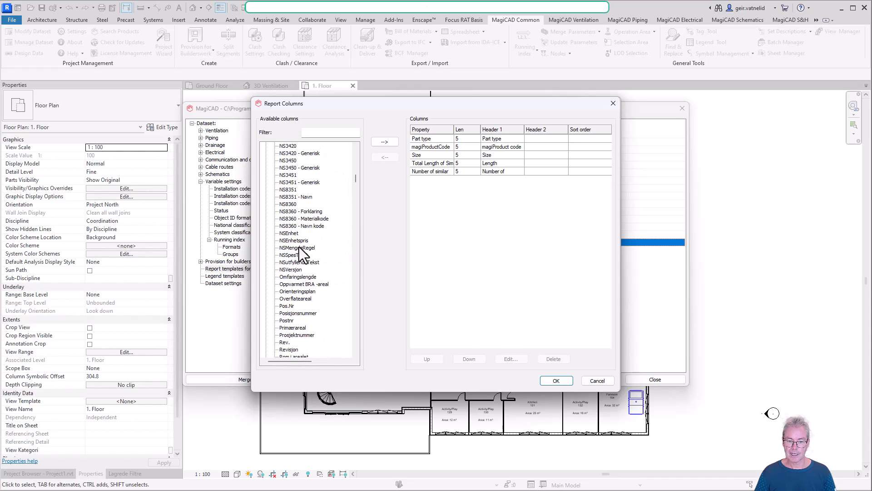
pyautogui.scroll(-15, 300, 246)
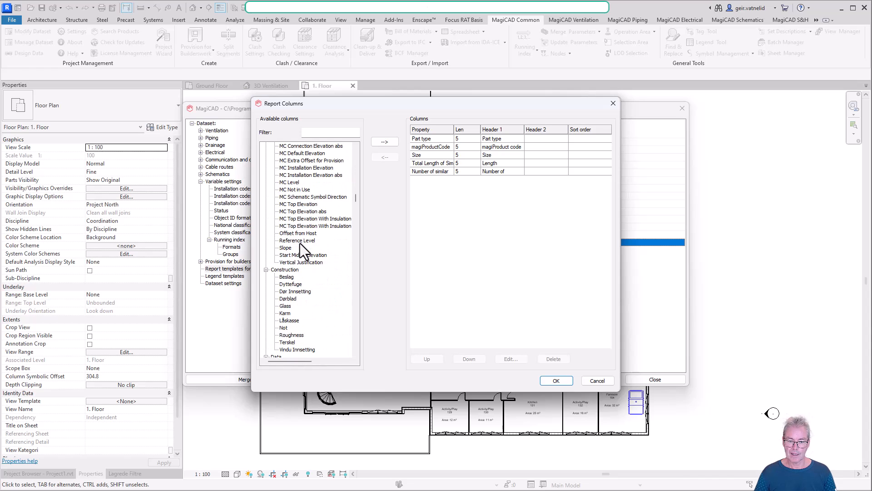
pyautogui.scroll(-15, 299, 245)
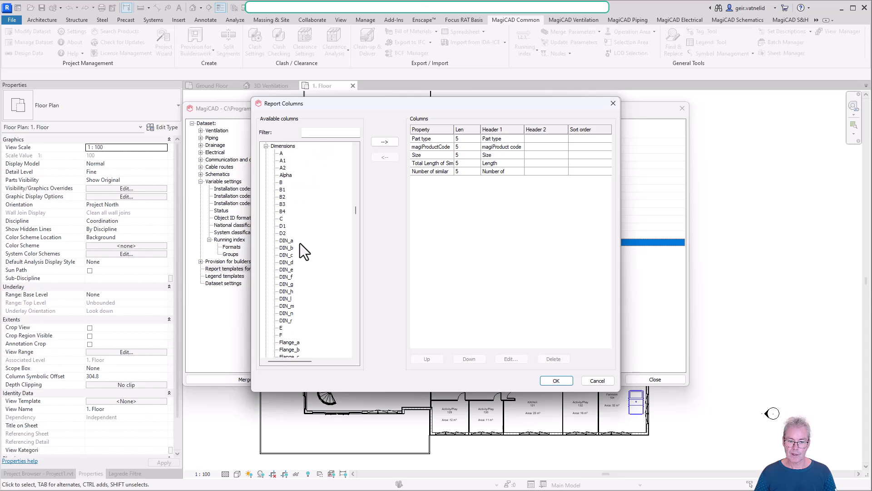
pyautogui.scroll(-15, 301, 255)
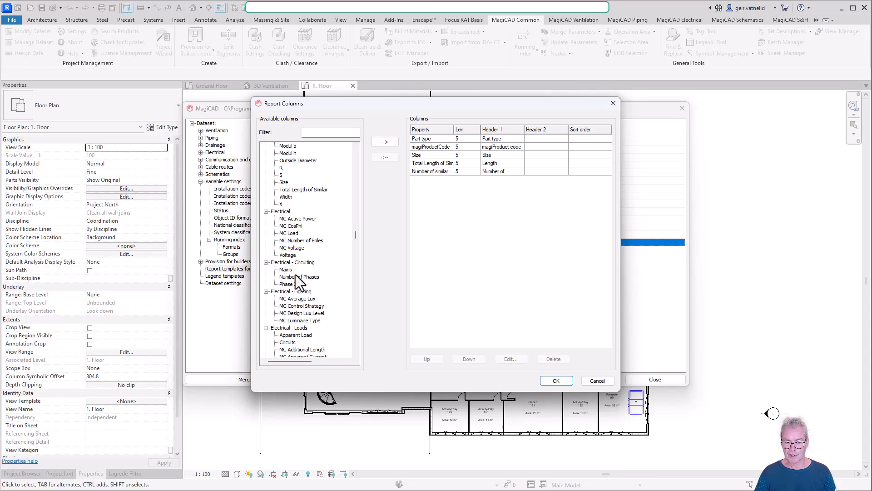
pyautogui.scroll(-10, 296, 276)
pyautogui.scroll(-15, 300, 274)
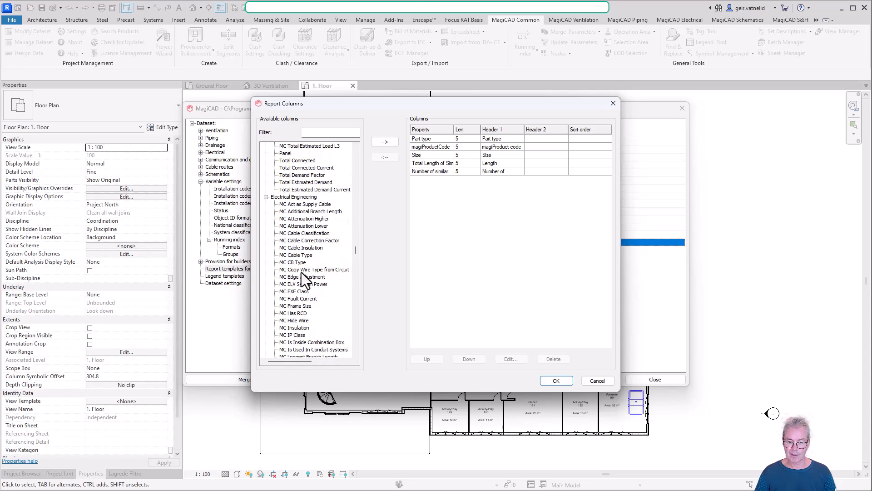
pyautogui.scroll(-3, 302, 274)
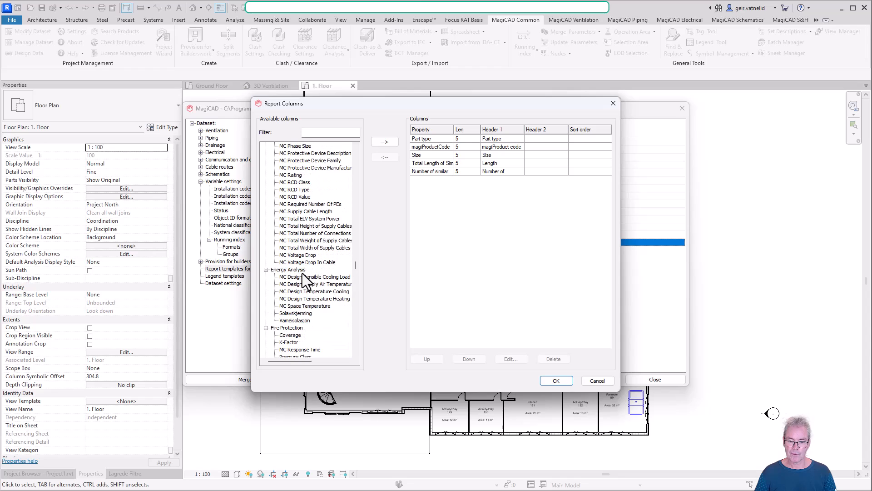
pyautogui.scroll(9, 301, 266)
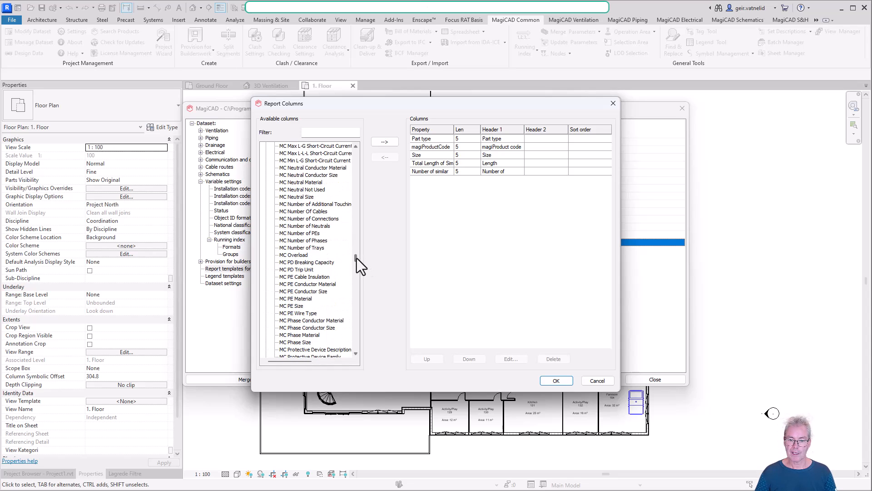
# Filter the available report columns by "vent" and view the matching properties, leaving the template and dataset without changes.
pyautogui.click(321, 132)
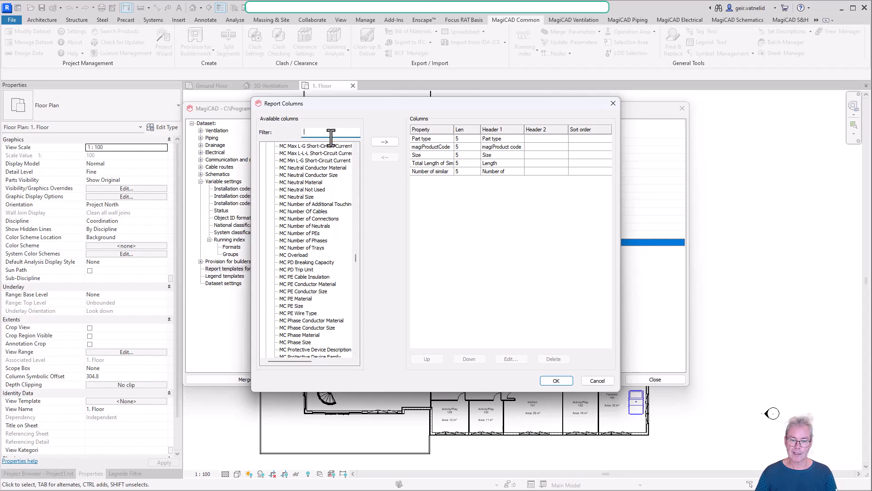
pyautogui.write('vent')
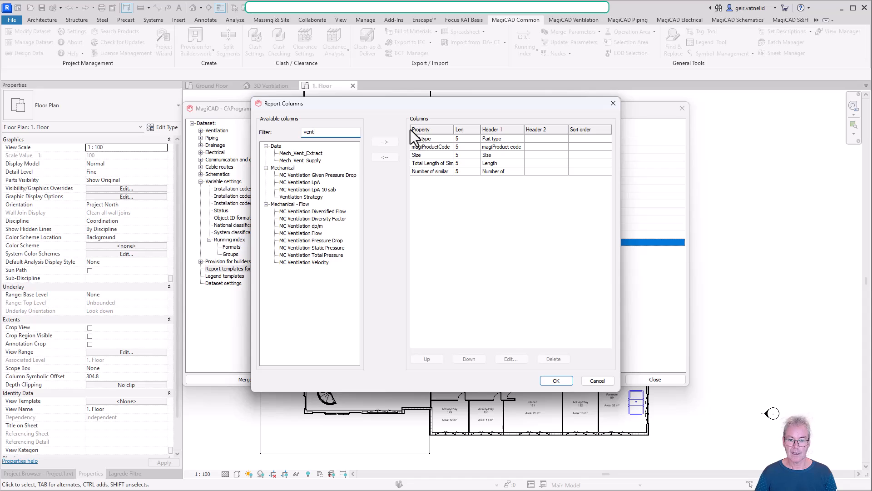
pyautogui.click(300, 154)
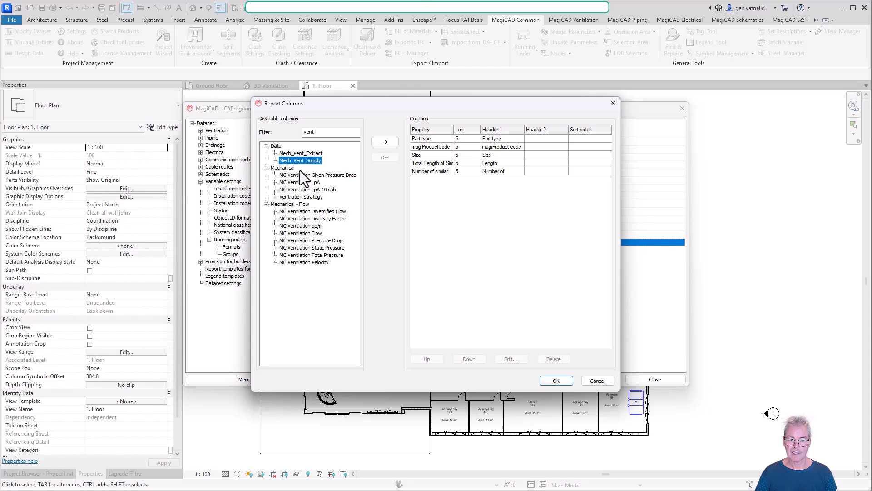
pyautogui.click(296, 196)
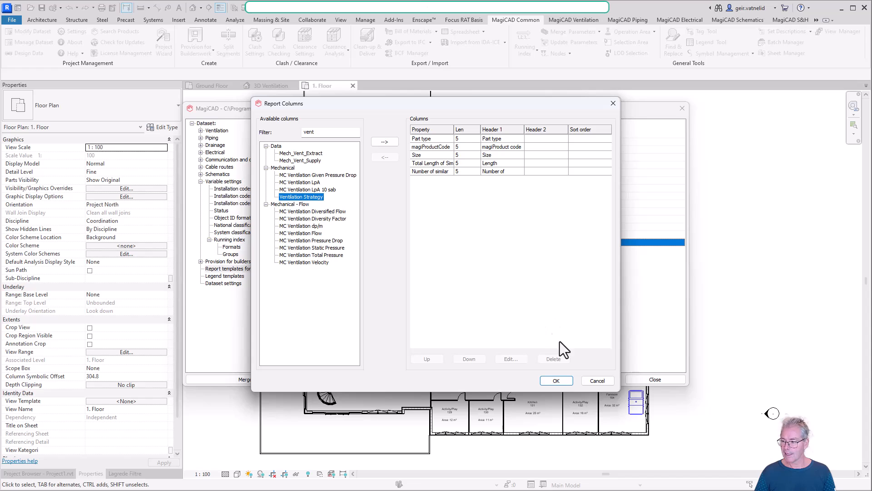
pyautogui.click(598, 381)
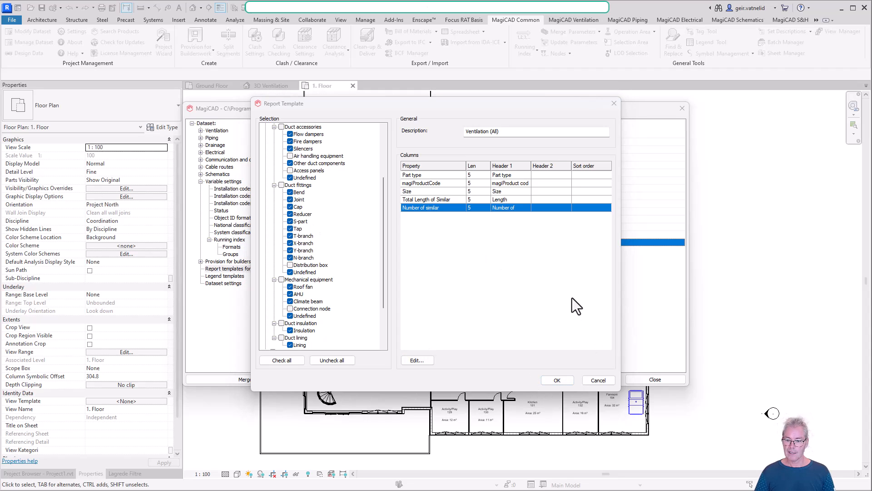
pyautogui.click(600, 381)
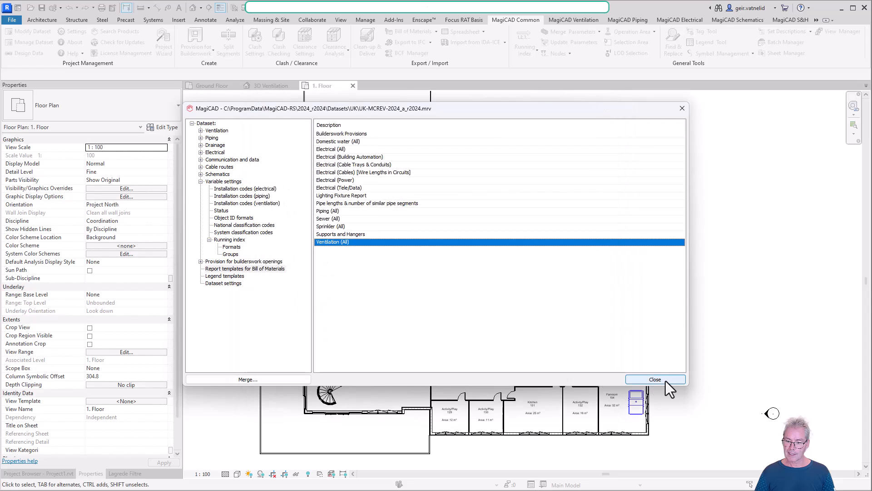
pyautogui.click(655, 379)
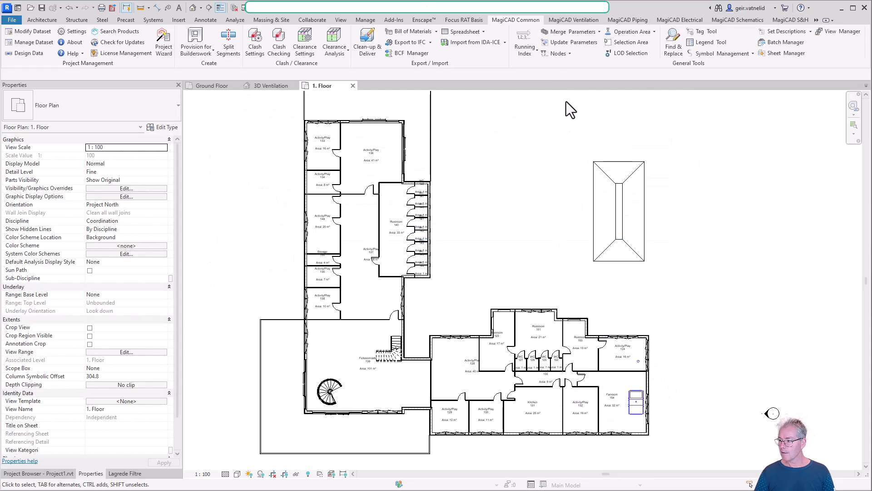
# Set up a bill of materials for the entire project with the Ventilation (All) template and only Ventilation systems, and save the project.
pyautogui.click(424, 34)
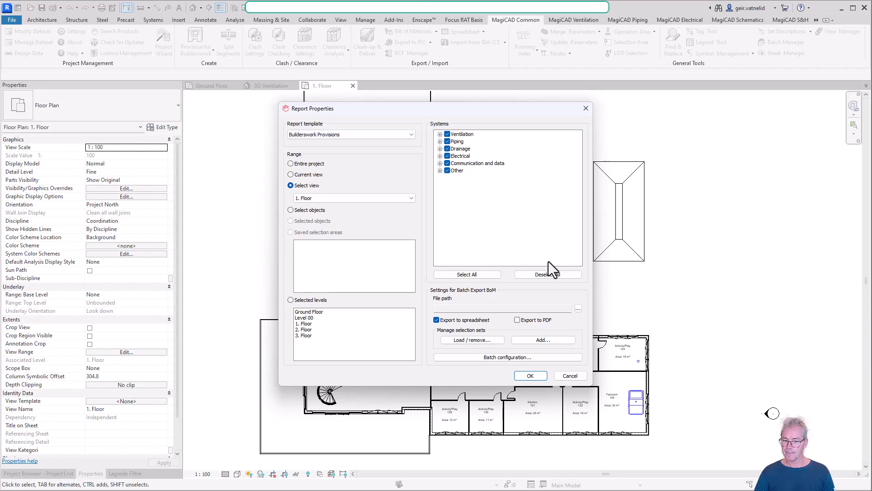
pyautogui.click(290, 163)
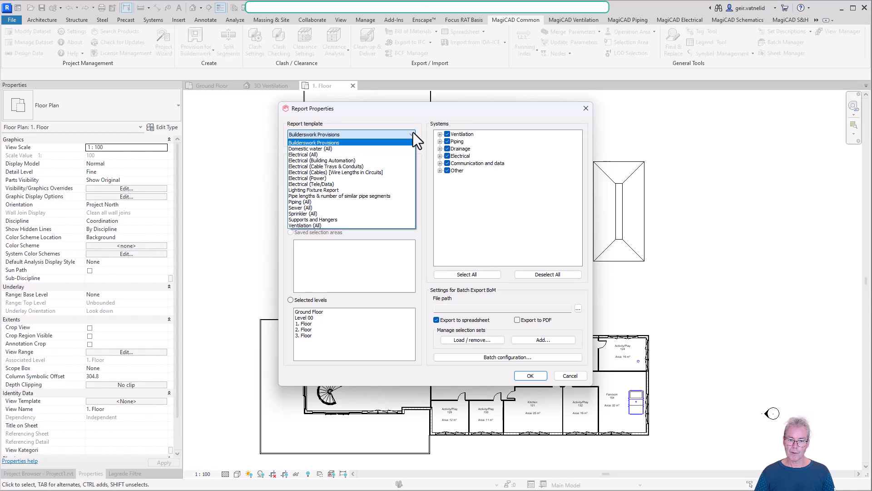
pyautogui.click(348, 226)
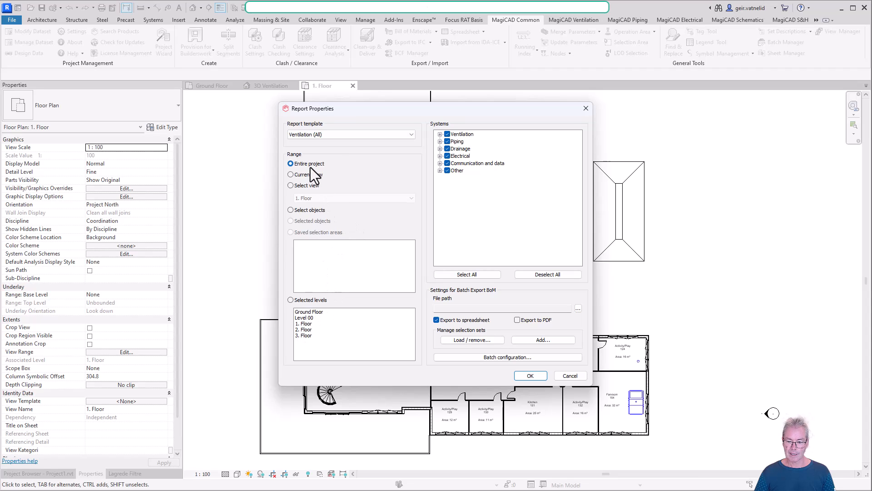
pyautogui.click(547, 276)
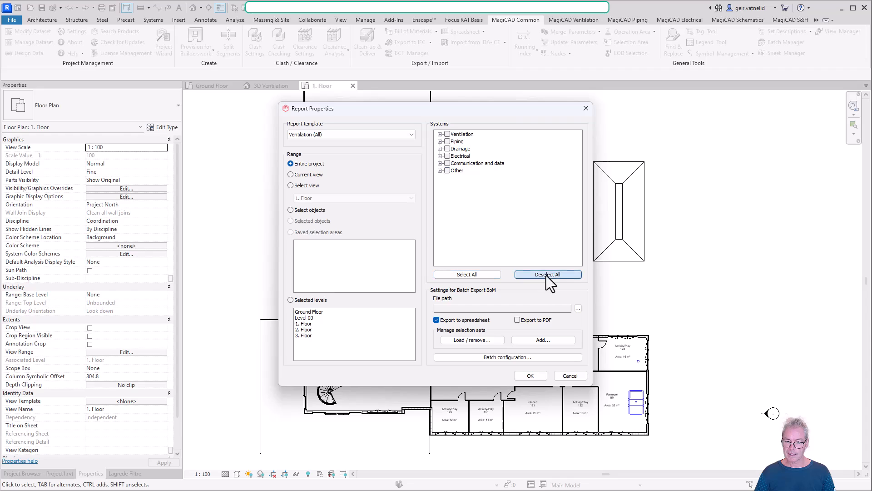
pyautogui.click(448, 134)
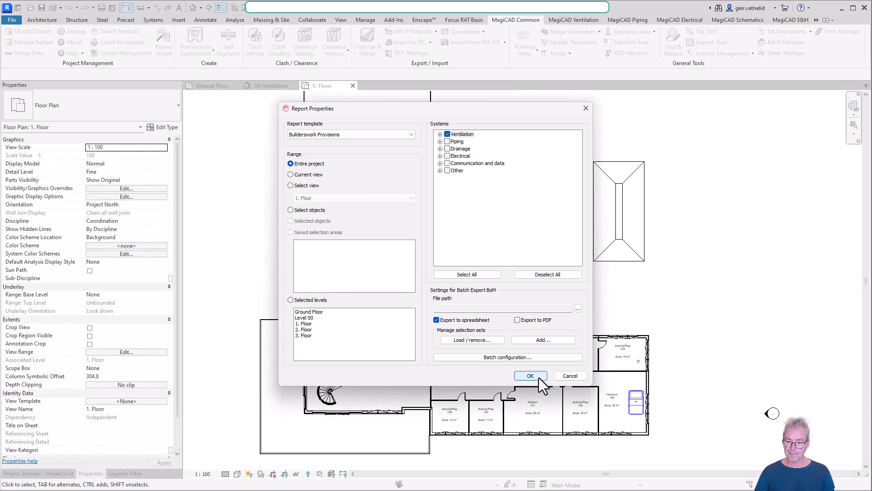
pyautogui.click(539, 377)
pyautogui.click(455, 264)
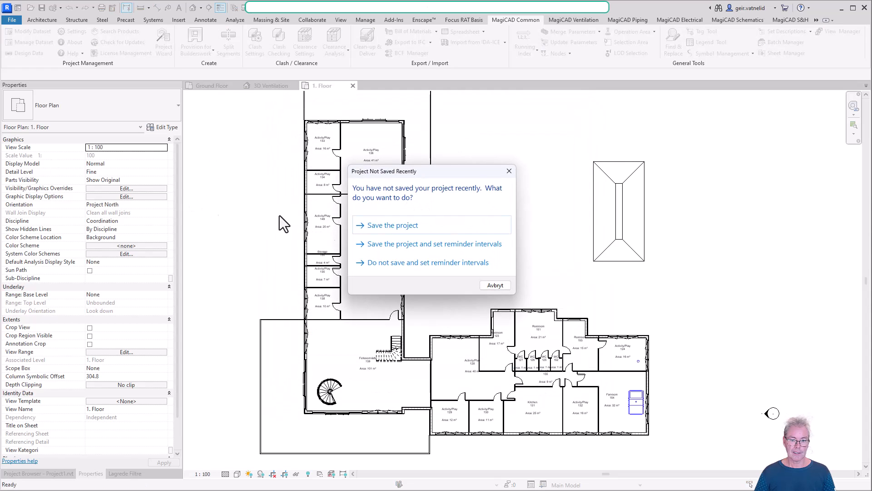
pyautogui.click(361, 223)
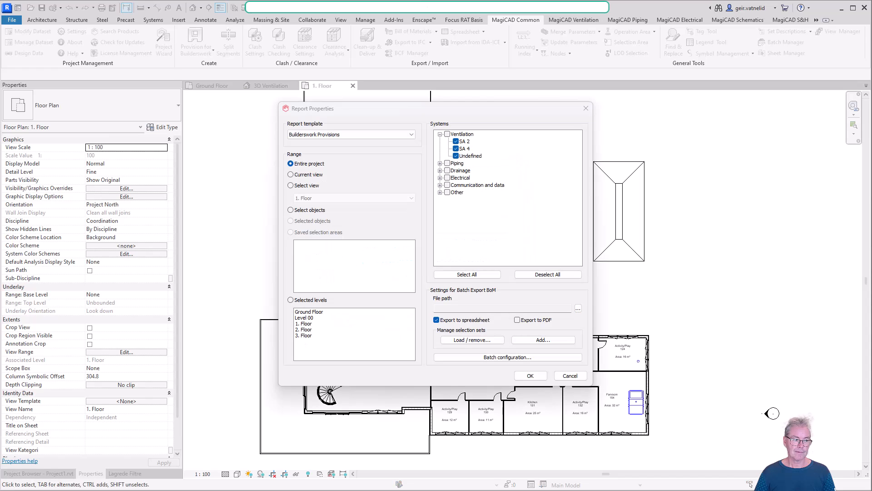
# Reselect the Ventilation (All) report template, include the whole Ventilation group, and generate the bill of materials.
pyautogui.click(413, 135)
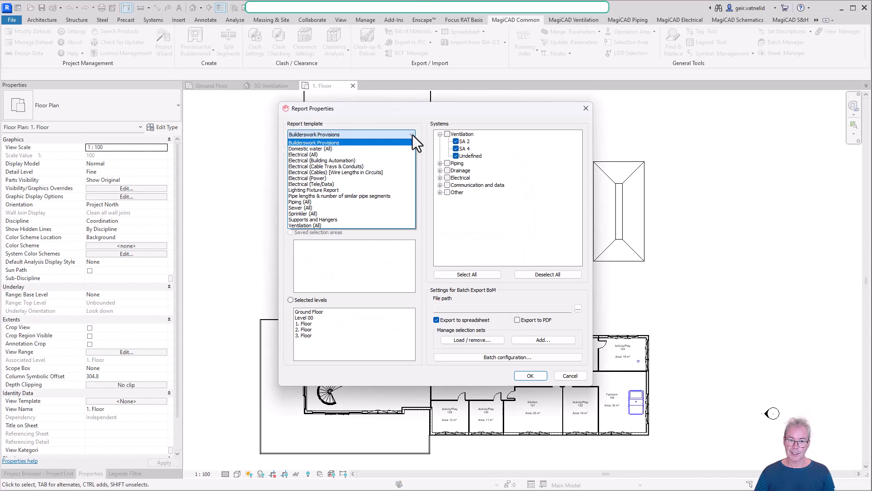
pyautogui.click(335, 226)
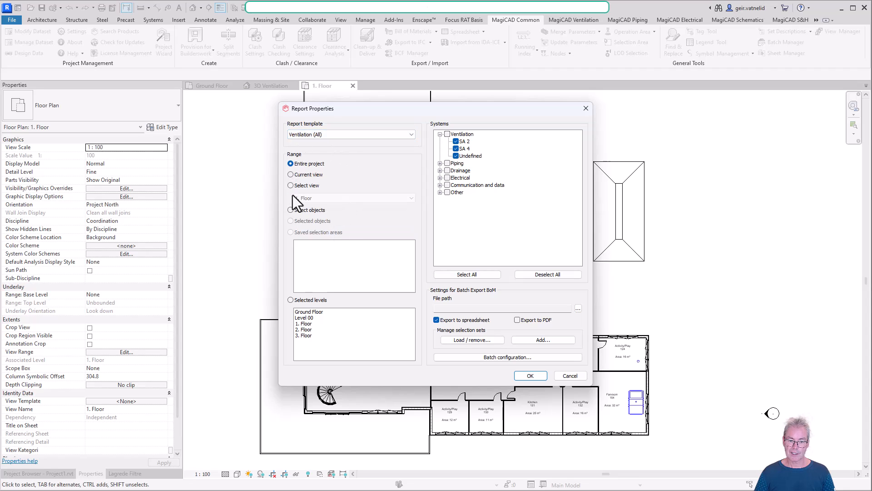
pyautogui.click(447, 134)
pyautogui.click(440, 134)
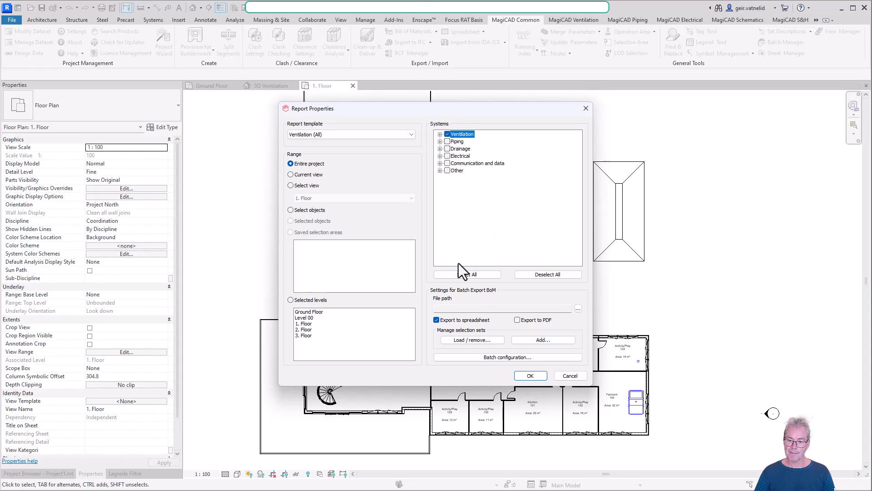
pyautogui.click(530, 375)
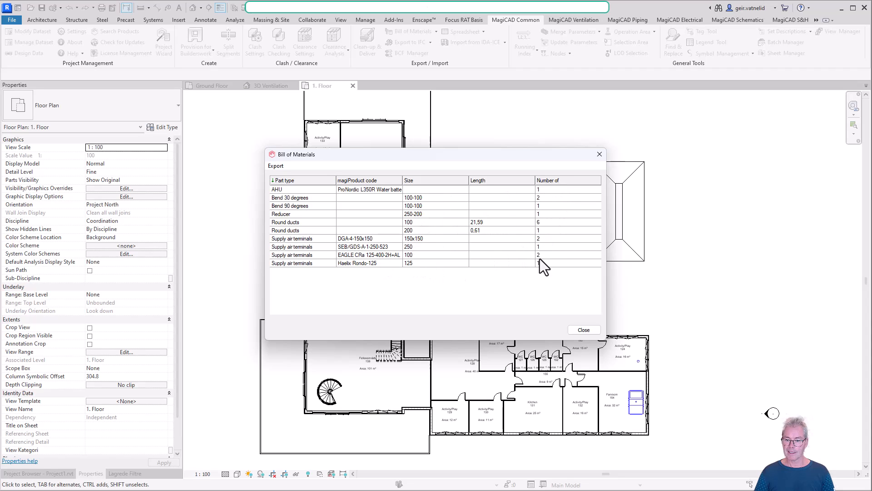
# Look at the export options for the generated bill of materials and close the report without exporting.
pyautogui.click(277, 166)
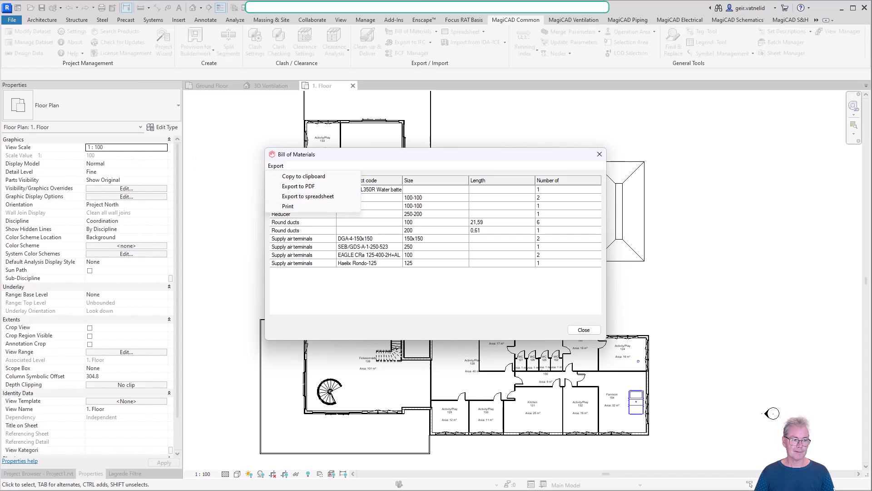
pyautogui.click(585, 331)
pyautogui.click(585, 332)
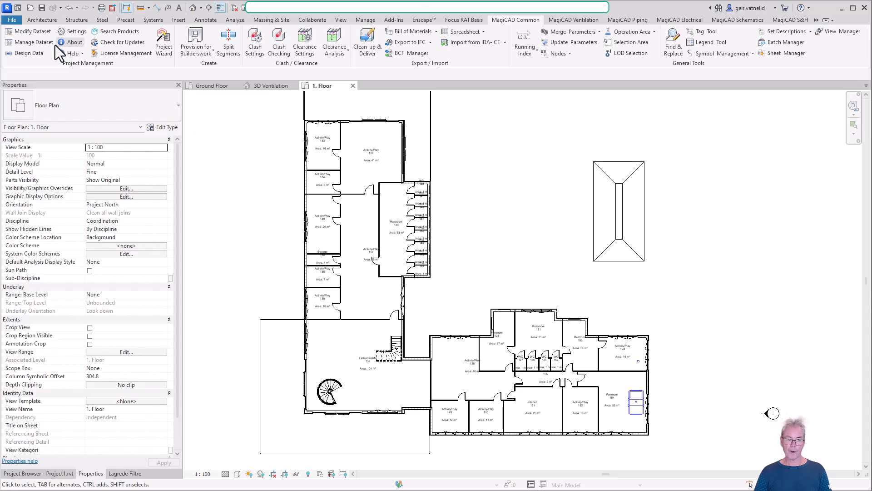
# Open the dataset for modification and view the settings of the provision for builderswork openings.
pyautogui.click(32, 32)
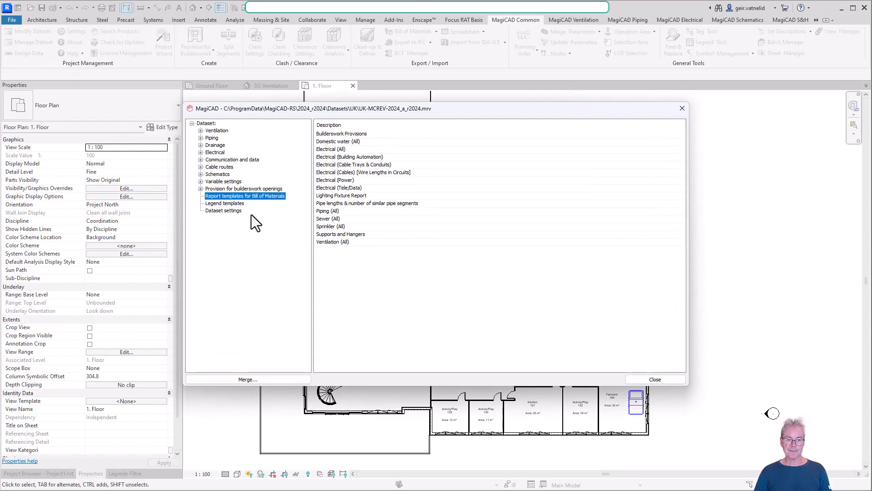
pyautogui.click(200, 188)
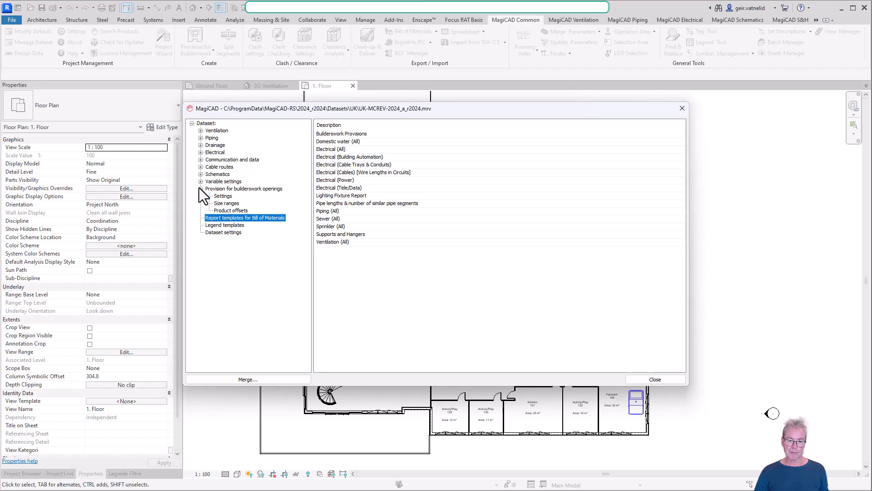
pyautogui.click(240, 189)
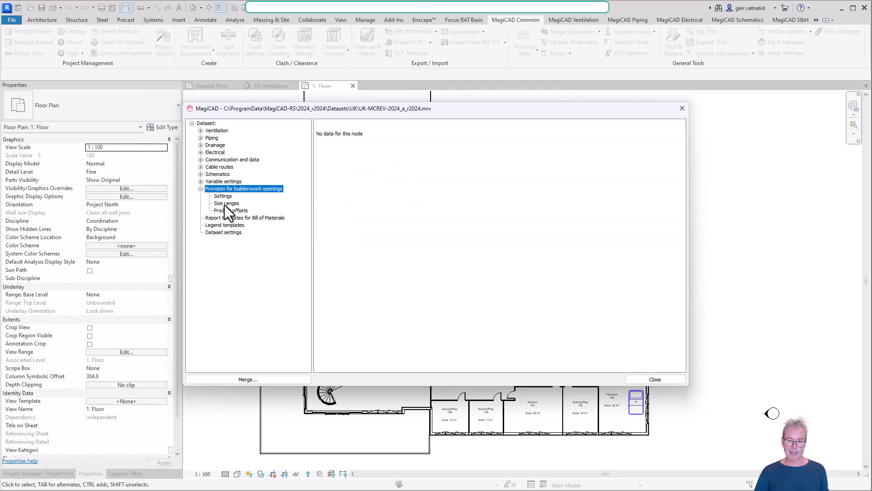
pyautogui.click(115, 189)
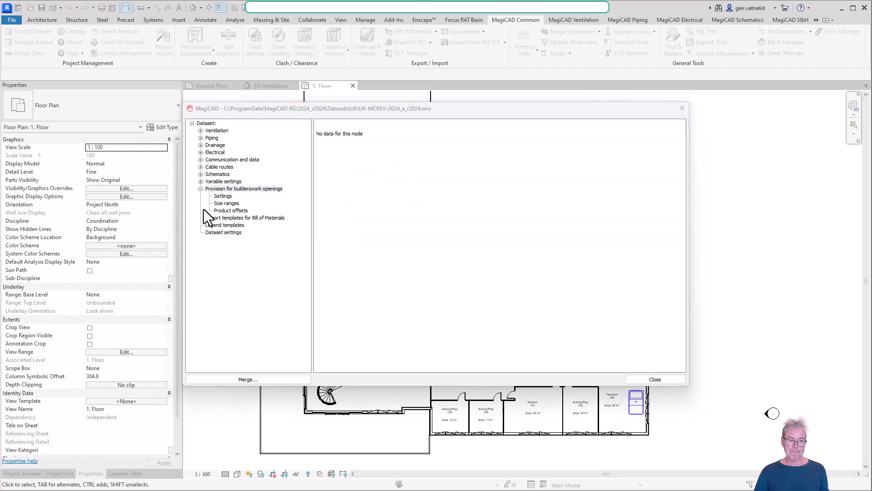
pyautogui.click(222, 197)
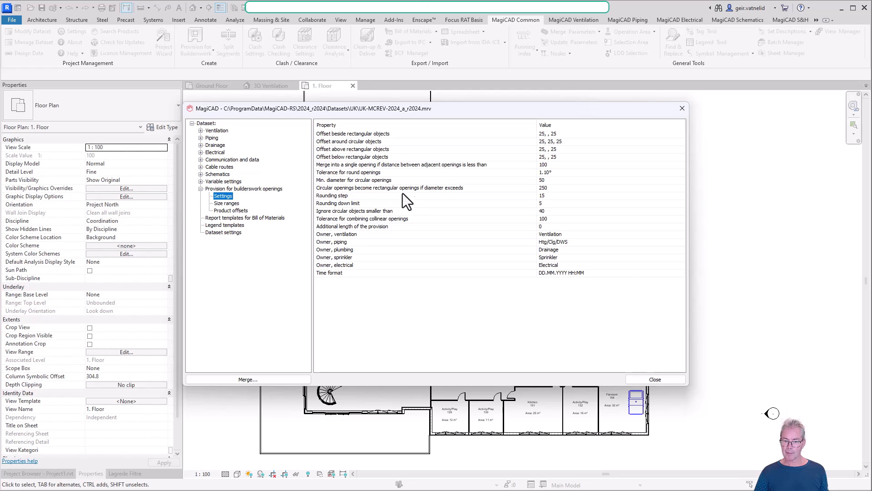
# Try ventilation offsets of 50 mm beside rectangular and around circular objects in the builderswork opening options, discard them, and close the dataset.
pyautogui.doubleClick(411, 203)
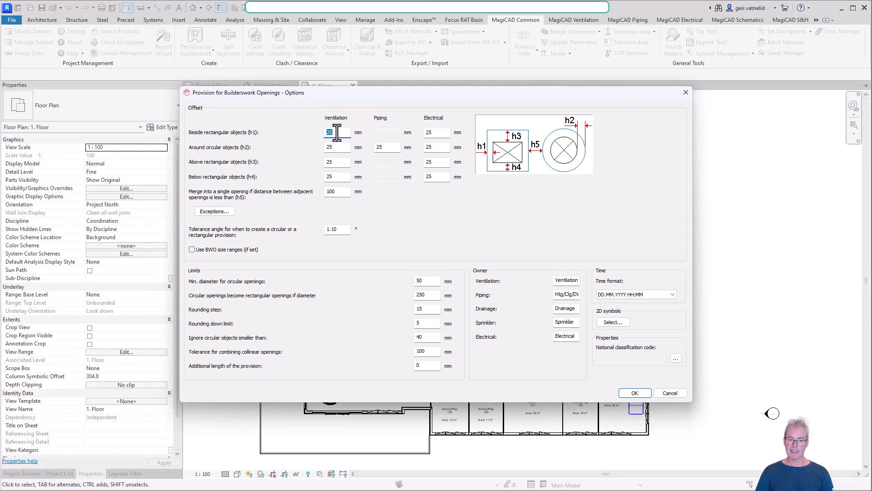
pyautogui.write('50')
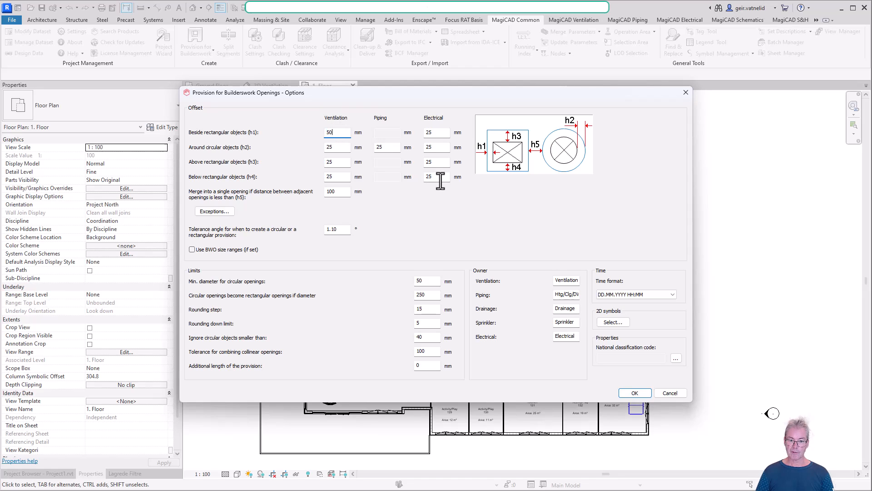
pyautogui.click(341, 146)
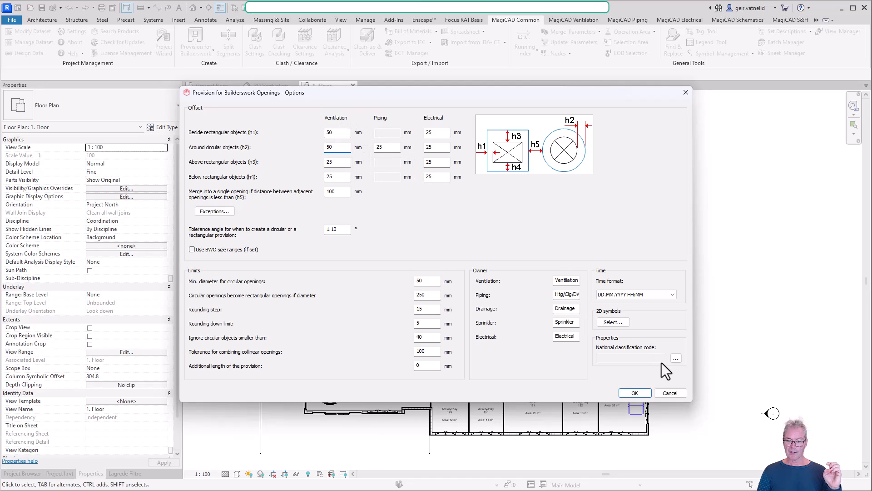
pyautogui.click(672, 393)
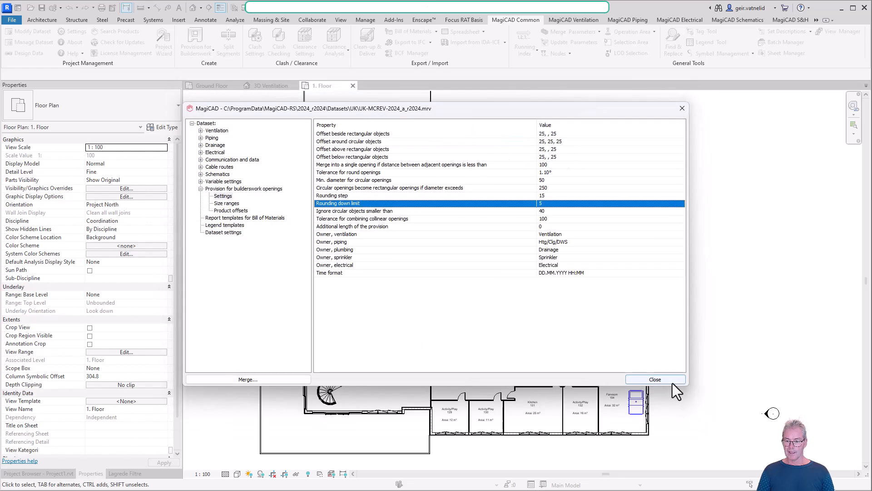
pyautogui.click(666, 380)
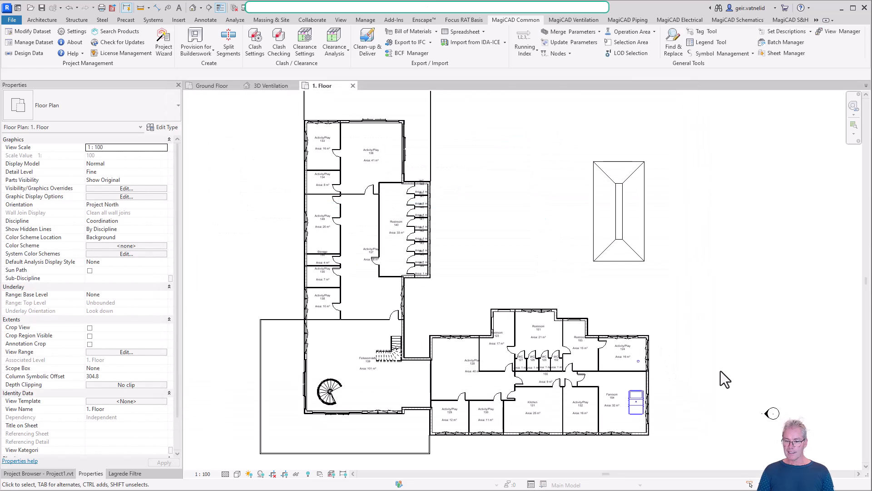